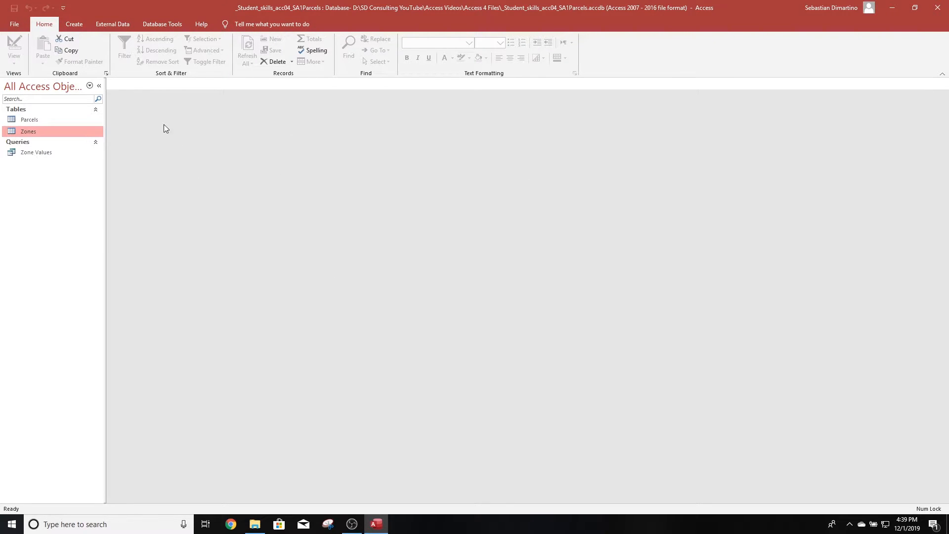
Step: Create a blank report and list the available fields of the Parcels and Zones tables
{"action": "left_click", "coordinate": [79, 29]}
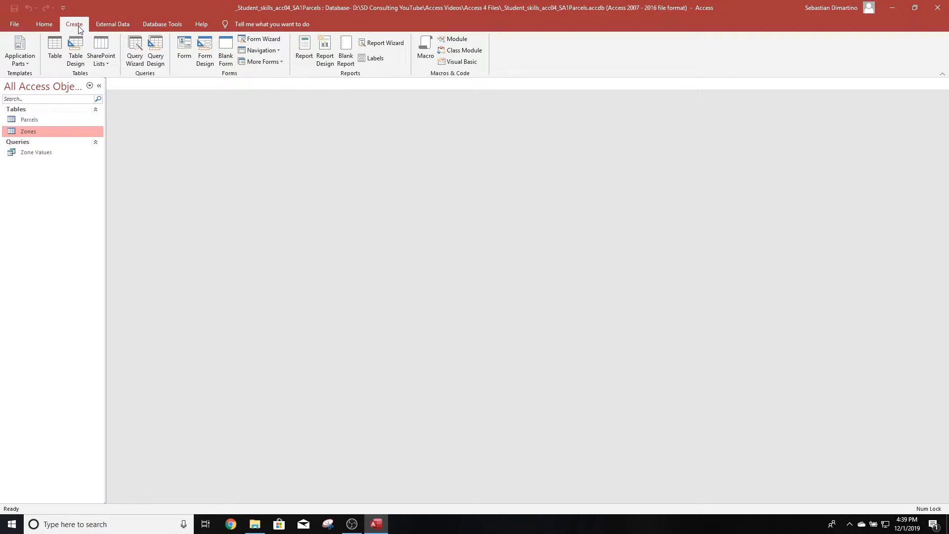
{"action": "left_click", "coordinate": [346, 53]}
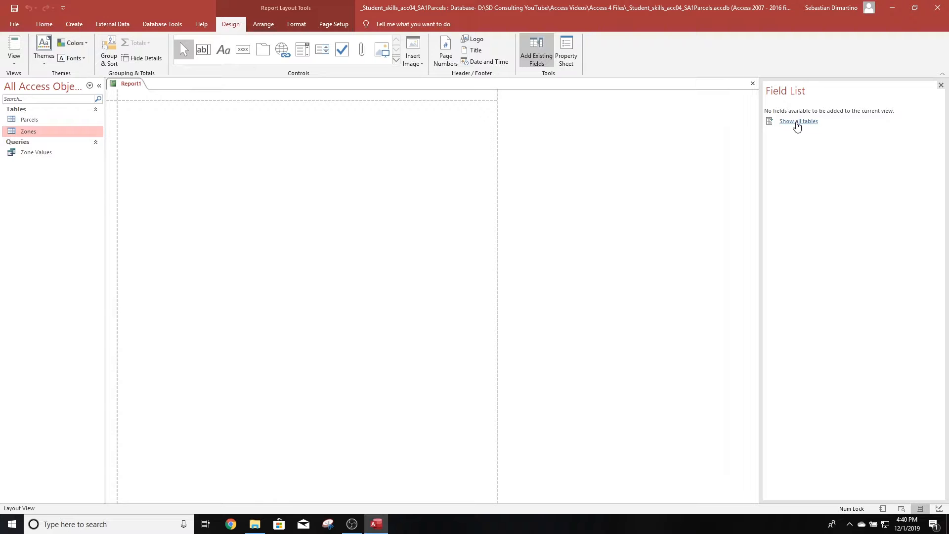
{"action": "left_click", "coordinate": [797, 124]}
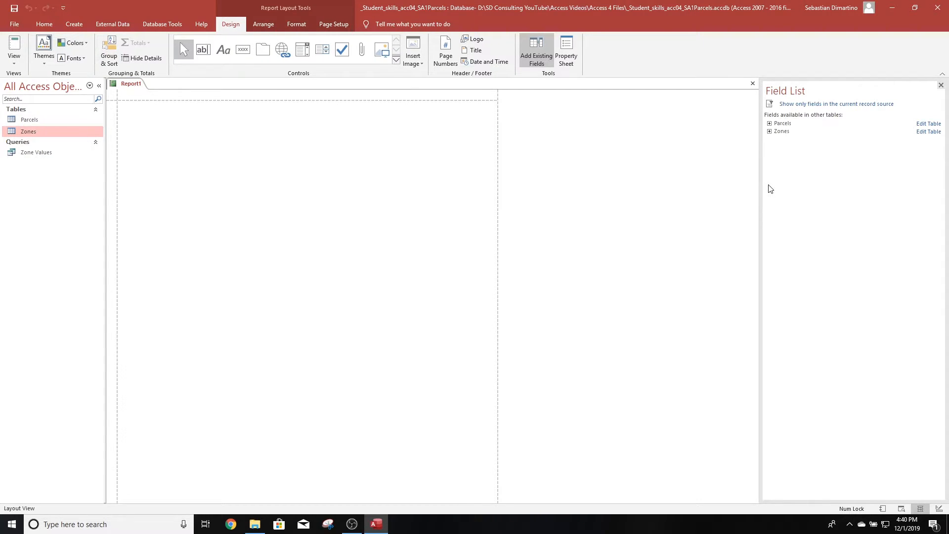
{"action": "left_click", "coordinate": [770, 124]}
{"action": "left_click", "coordinate": [770, 202]}
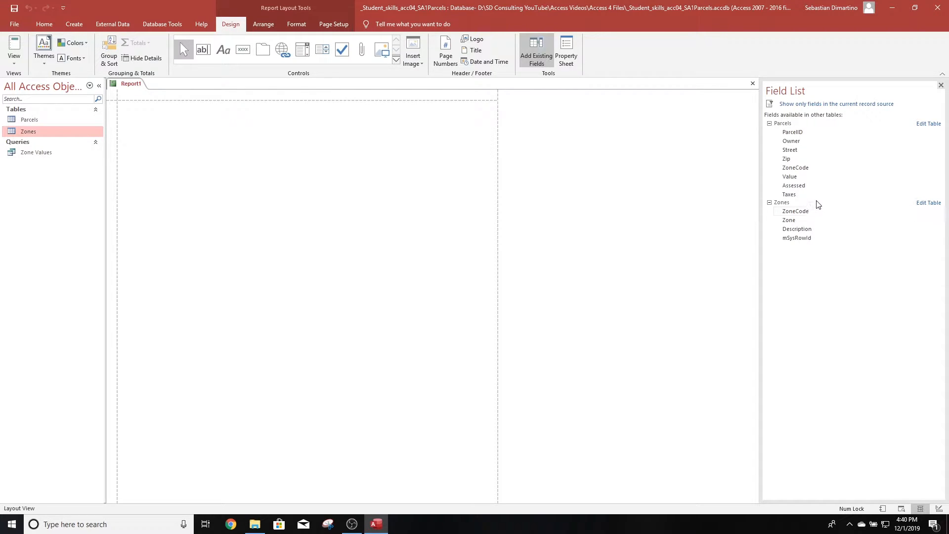
Step: Add the Owner, Value and Assessed fields from Parcels and the Zone field from Zones to the report, in that order
{"action": "double_click", "coordinate": [792, 141]}
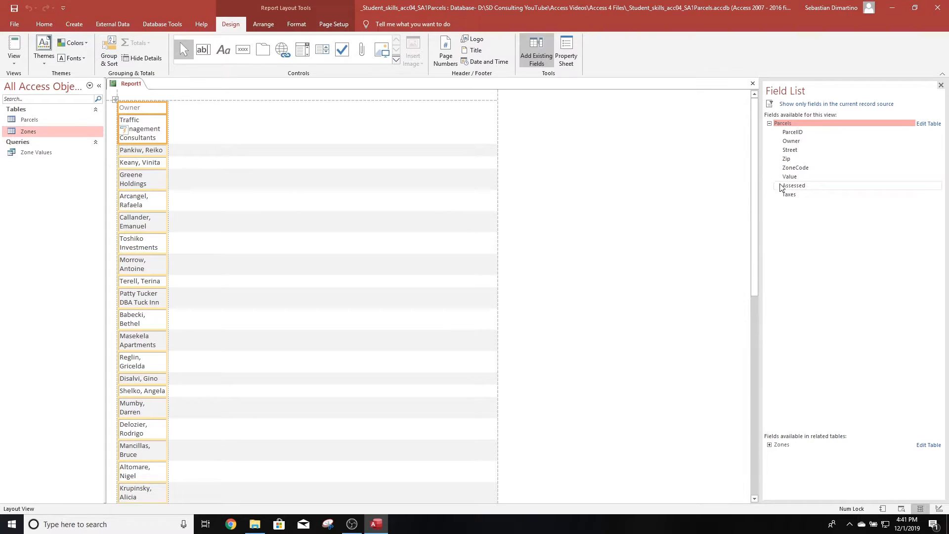
{"action": "left_click", "coordinate": [769, 445]}
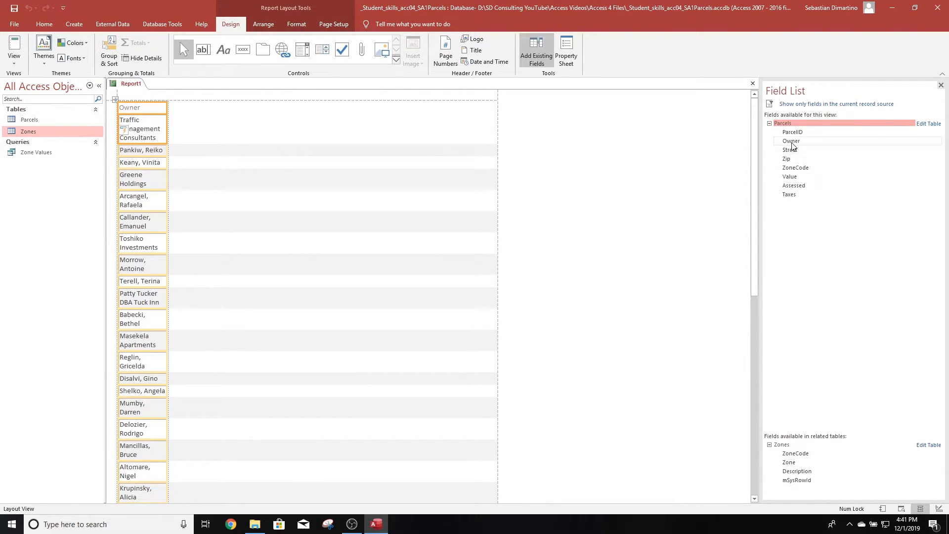
{"action": "double_click", "coordinate": [796, 177]}
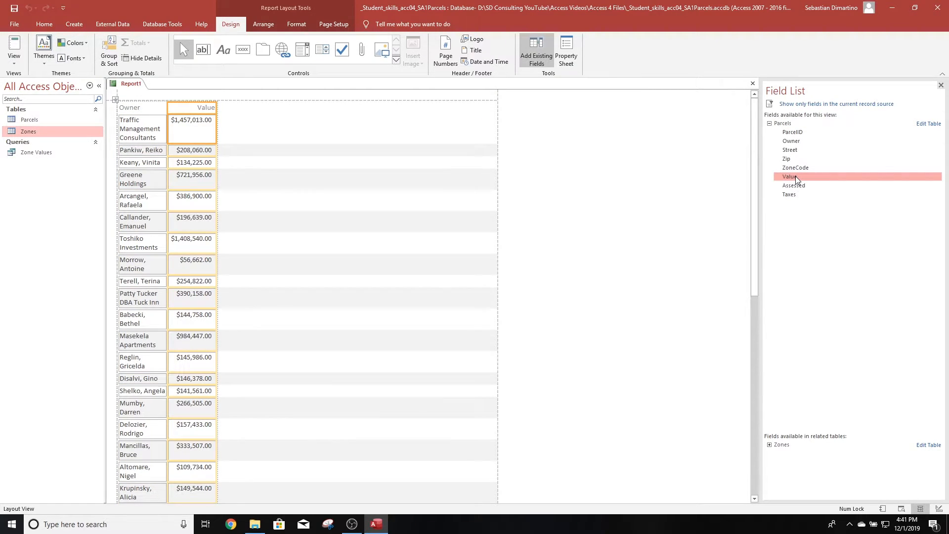
{"action": "left_click", "coordinate": [801, 187]}
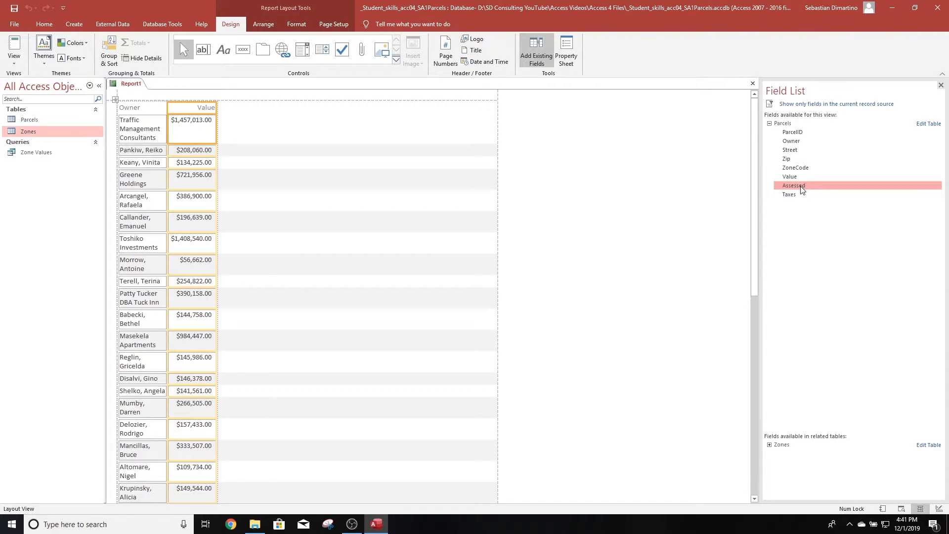
{"action": "double_click", "coordinate": [802, 188]}
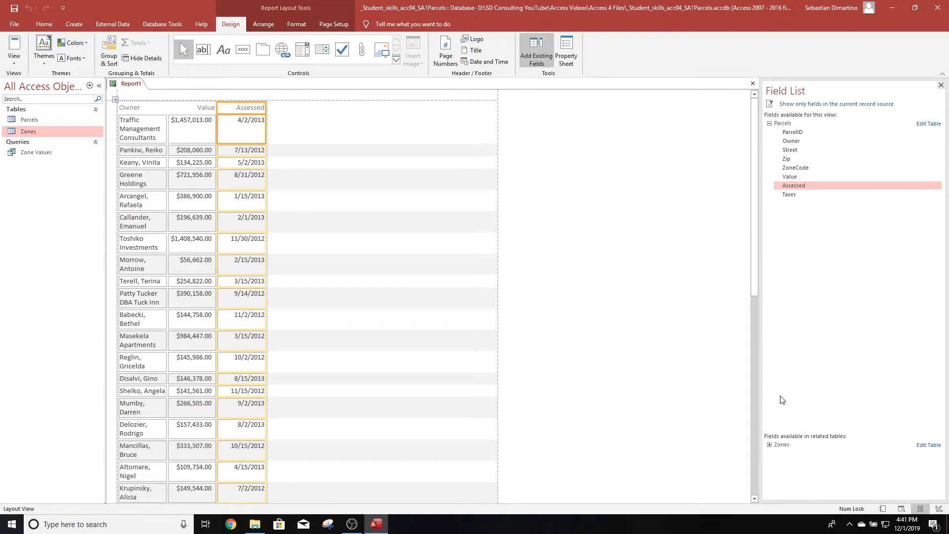
{"action": "left_click", "coordinate": [769, 445]}
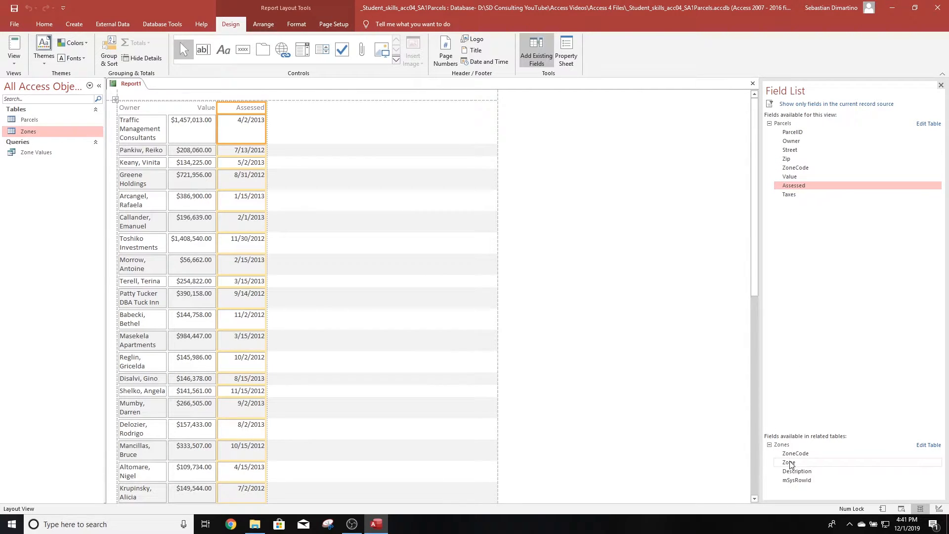
{"action": "left_click", "coordinate": [790, 462]}
{"action": "double_click", "coordinate": [789, 464]}
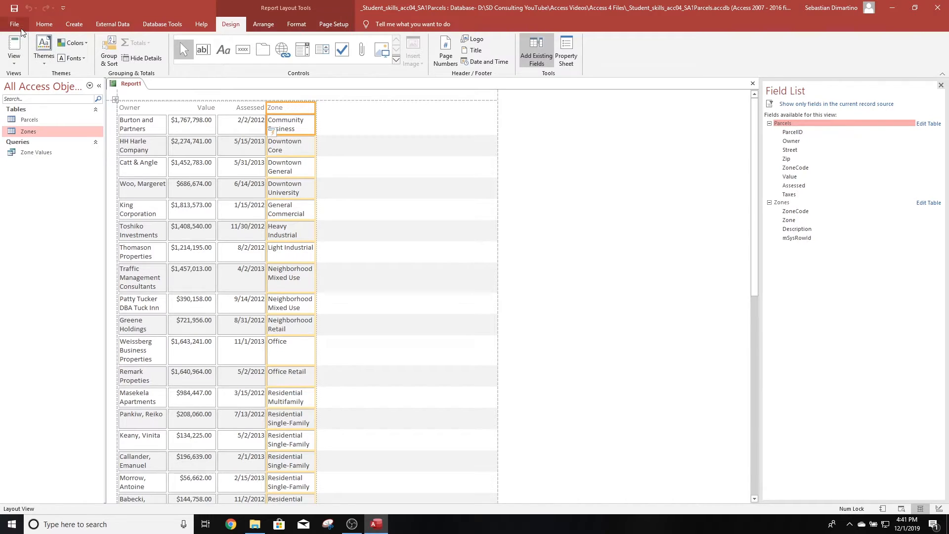
Step: Save the new report with the name Assessments
{"action": "left_click", "coordinate": [15, 10]}
{"action": "type", "text": "A"}
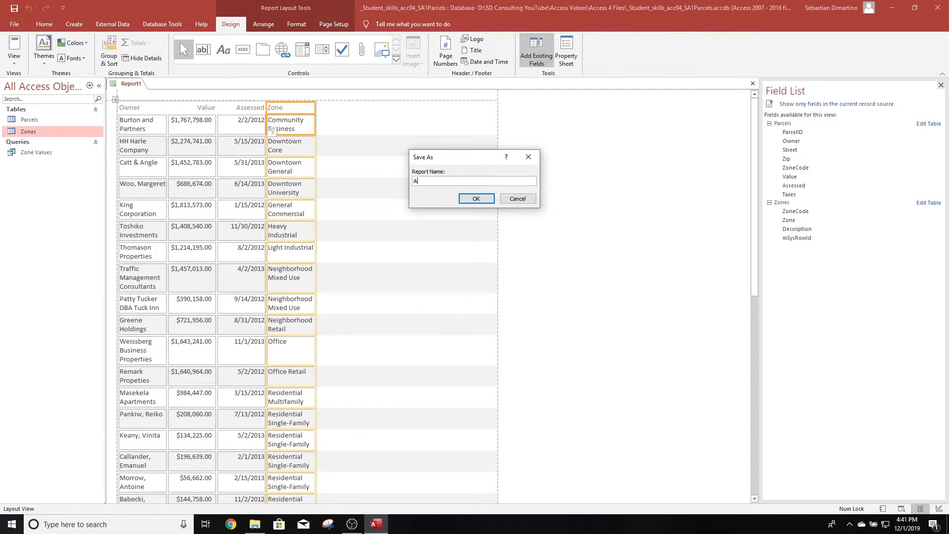
{"action": "type", "text": "ssessments"}
{"action": "left_click", "coordinate": [478, 201]}
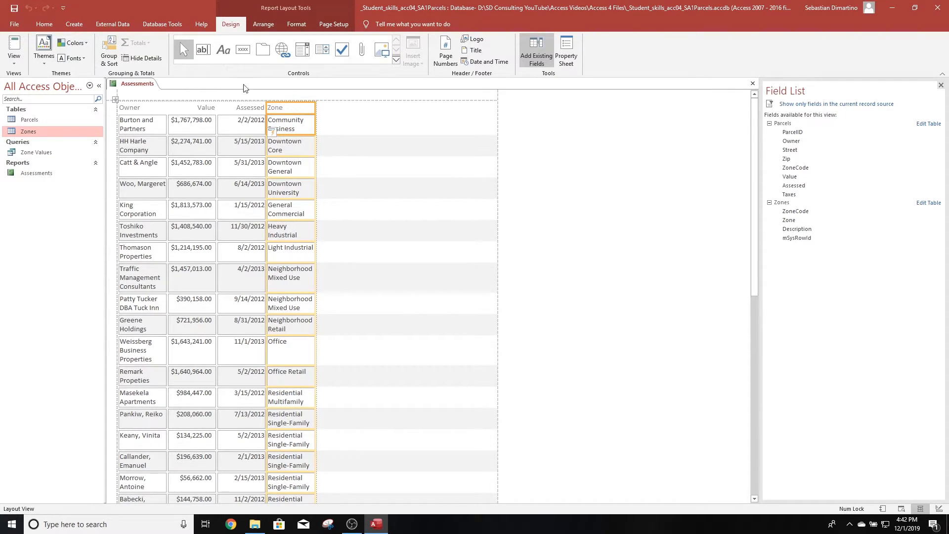
Step: Apply the built-in Office theme that uses Garamond and add the report title "Assessments by Quarter"
{"action": "left_click", "coordinate": [46, 63]}
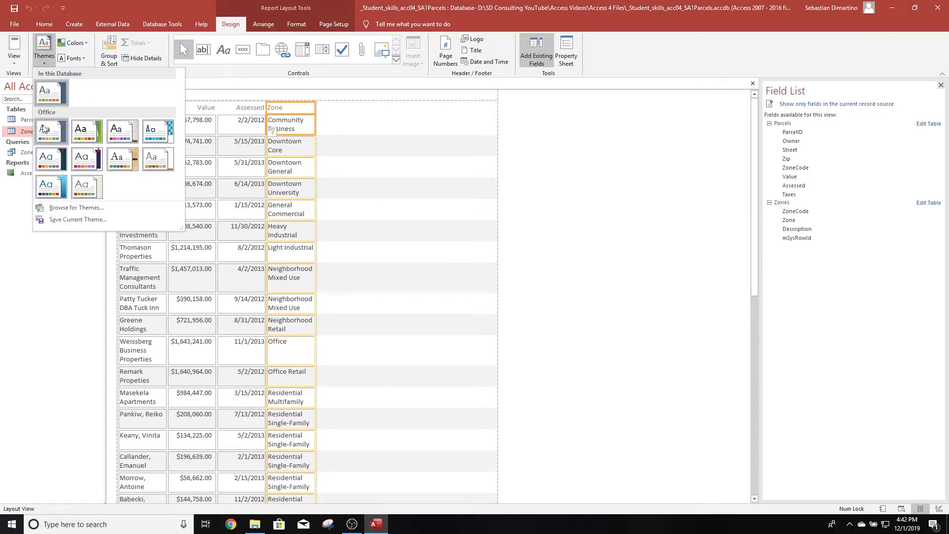
{"action": "left_click", "coordinate": [119, 159]}
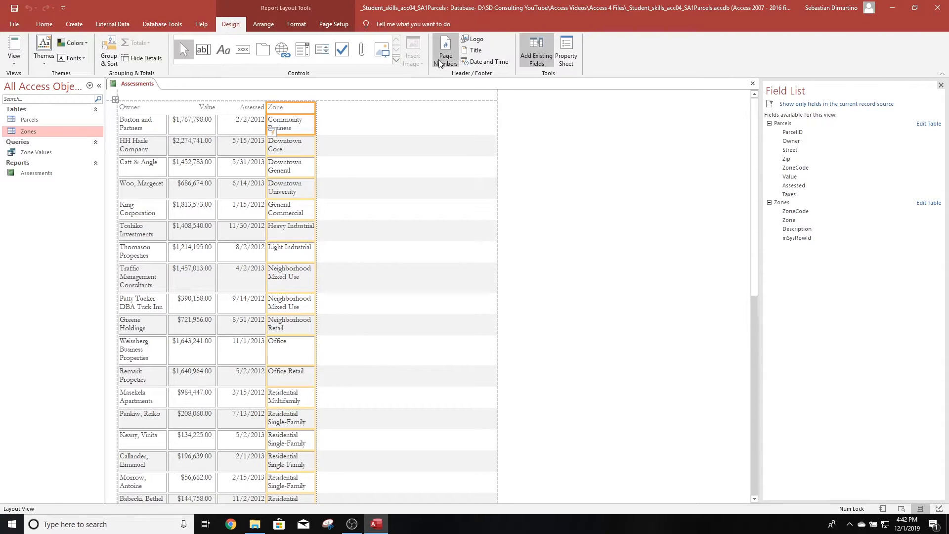
{"action": "left_click", "coordinate": [478, 51]}
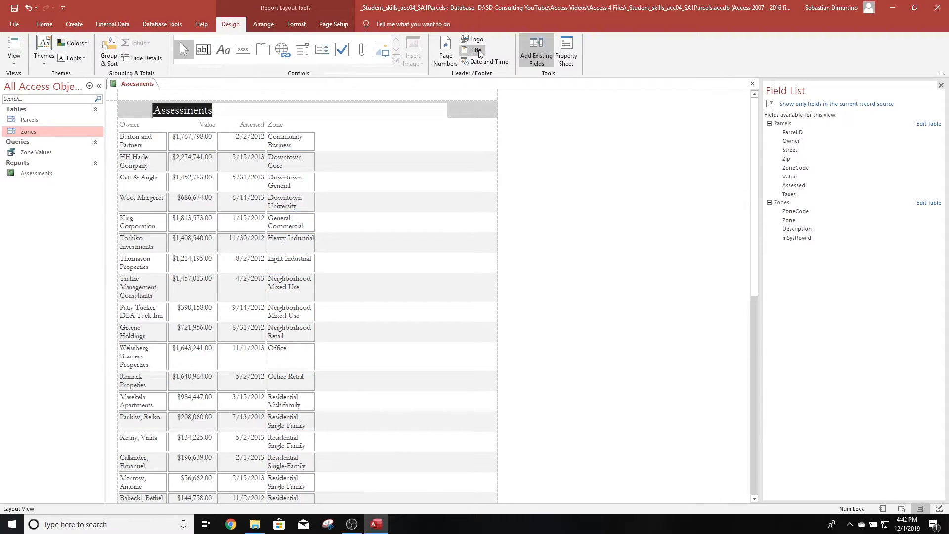
{"action": "left_click", "coordinate": [237, 111]}
{"action": "type", "text": "B"}
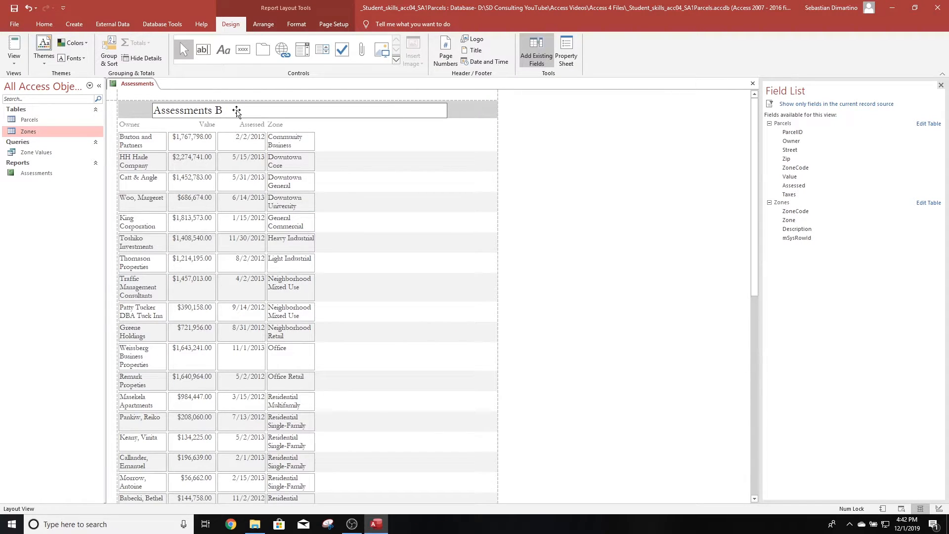
{"action": "key", "text": "BackSpace"}
{"action": "type", "text": "by"}
{"action": "type", "text": "Qusa"}
{"action": "key", "text": "BackSpace"}
{"action": "key", "text": "BackSpace"}
{"action": "type", "text": "arter"}
{"action": "left_click", "coordinate": [331, 146]}
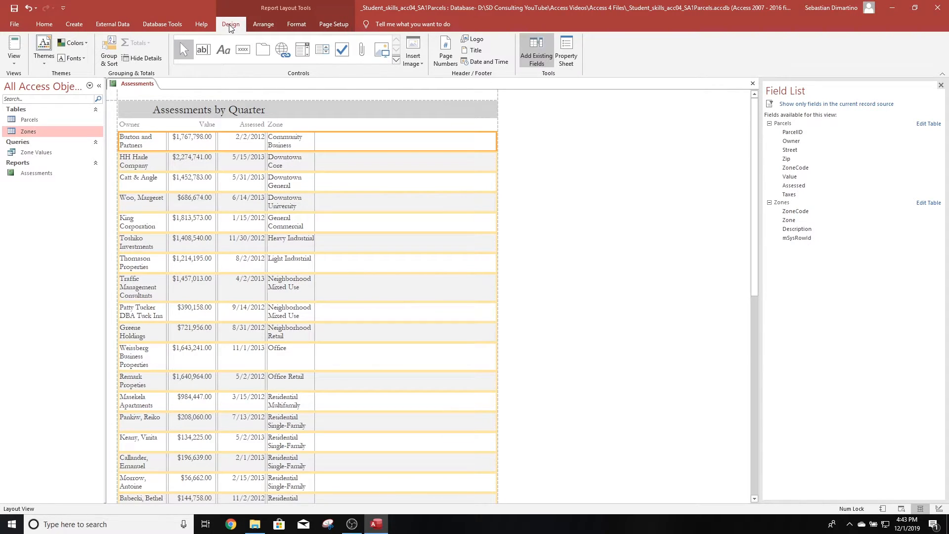
Step: Group the report on Assessed by quarter and sort the records within each group by Assessed from oldest to newest
{"action": "left_click", "coordinate": [113, 58]}
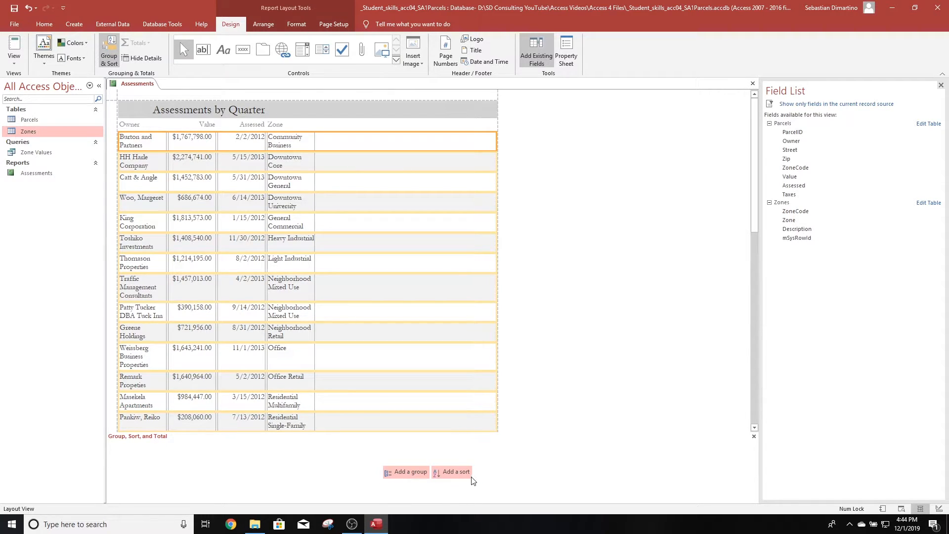
{"action": "left_click", "coordinate": [405, 475]}
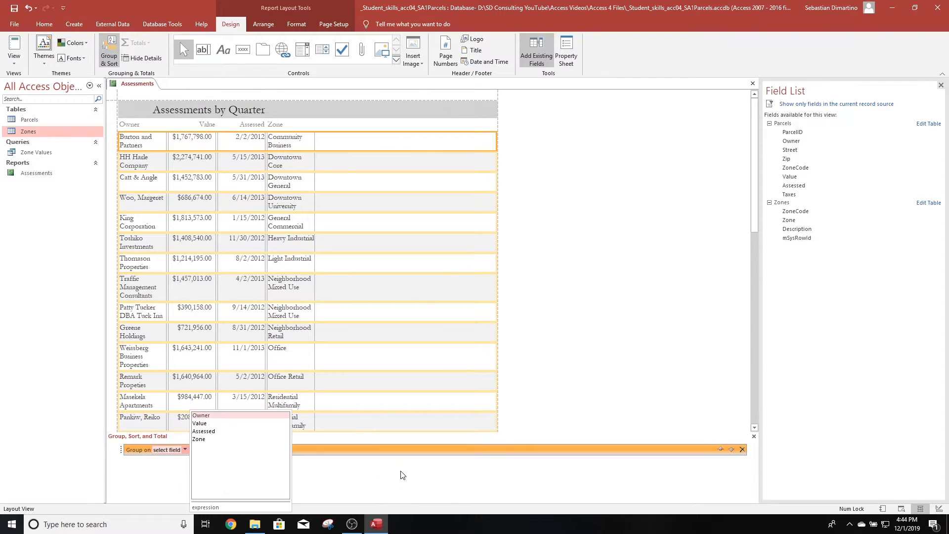
{"action": "left_click", "coordinate": [212, 434]}
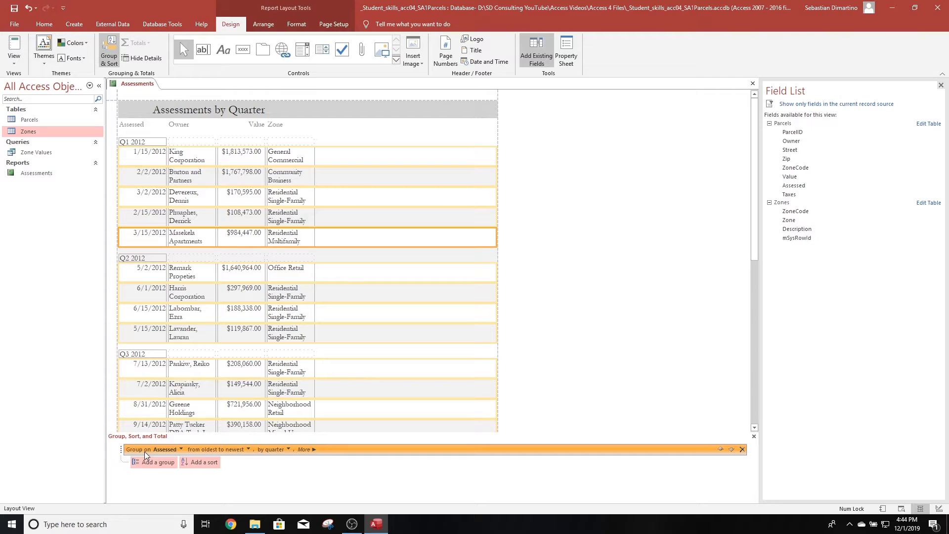
{"action": "left_click", "coordinate": [203, 463]}
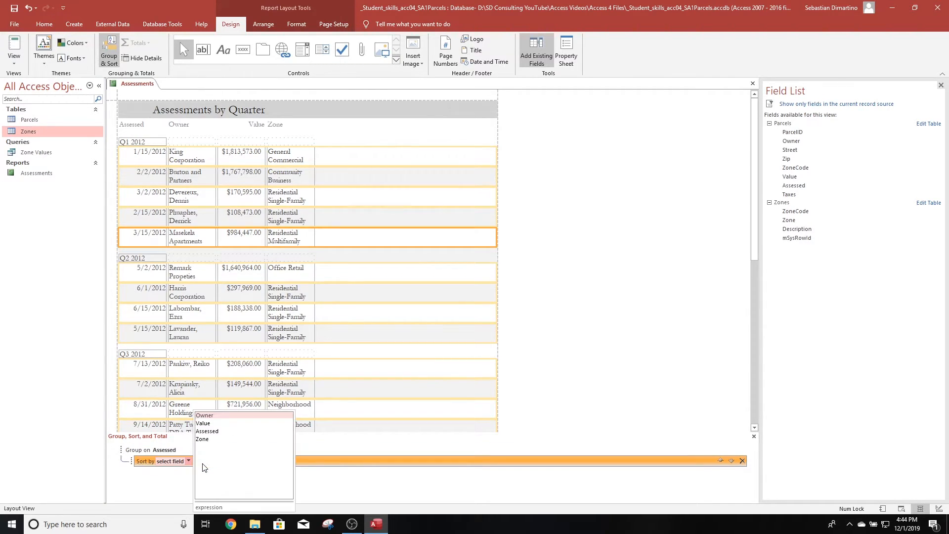
{"action": "left_click", "coordinate": [207, 432]}
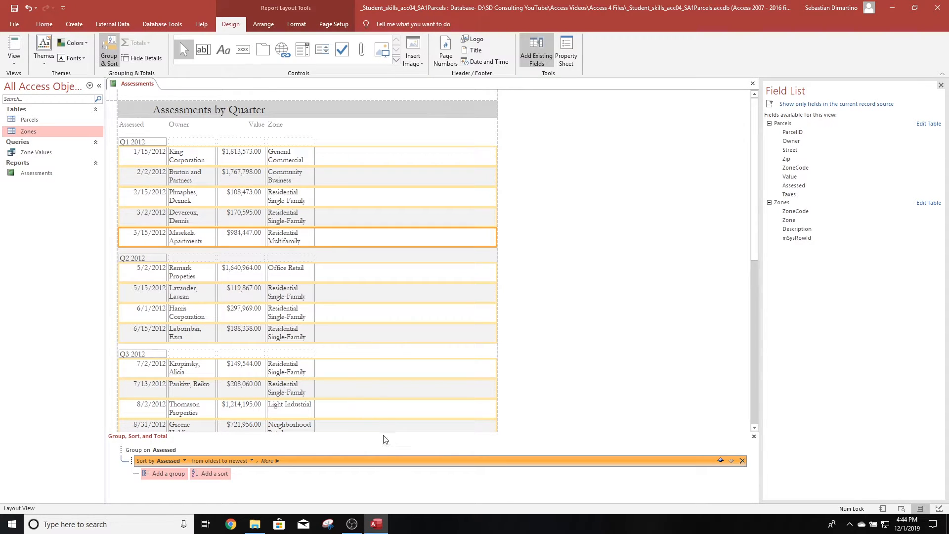
{"action": "left_click", "coordinate": [110, 58]}
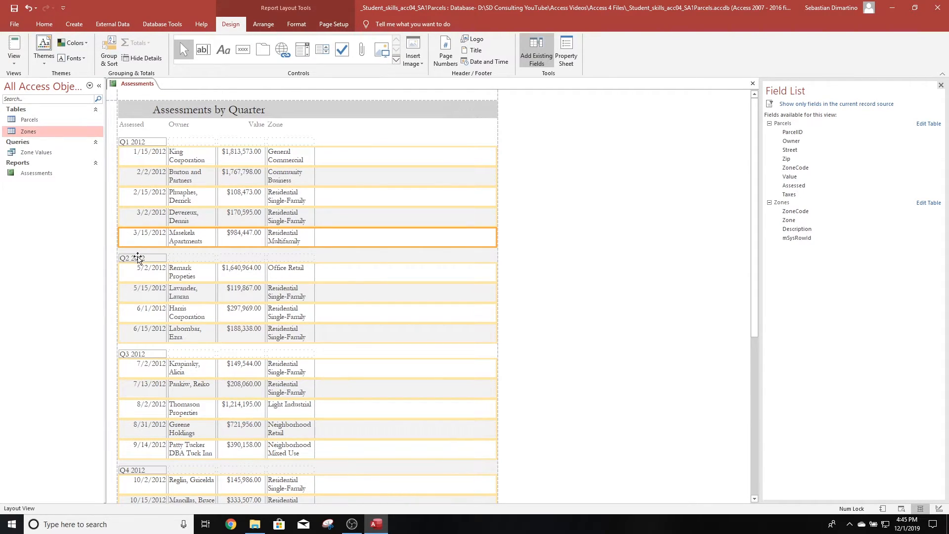
Step: Make the quarter text box in the group header slightly taller
{"action": "left_click", "coordinate": [143, 143]}
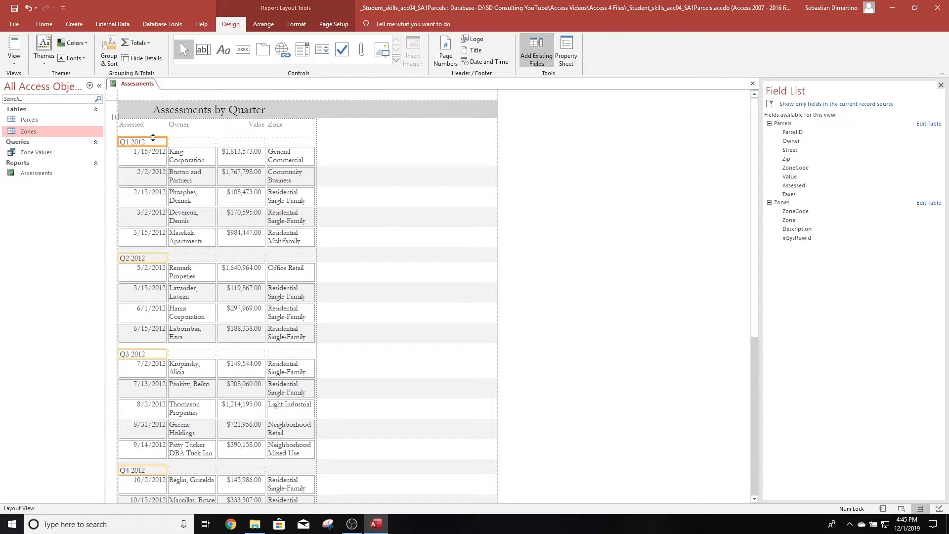
{"action": "left_click_drag", "start_coordinate": [153, 137], "coordinate": [156, 138]}
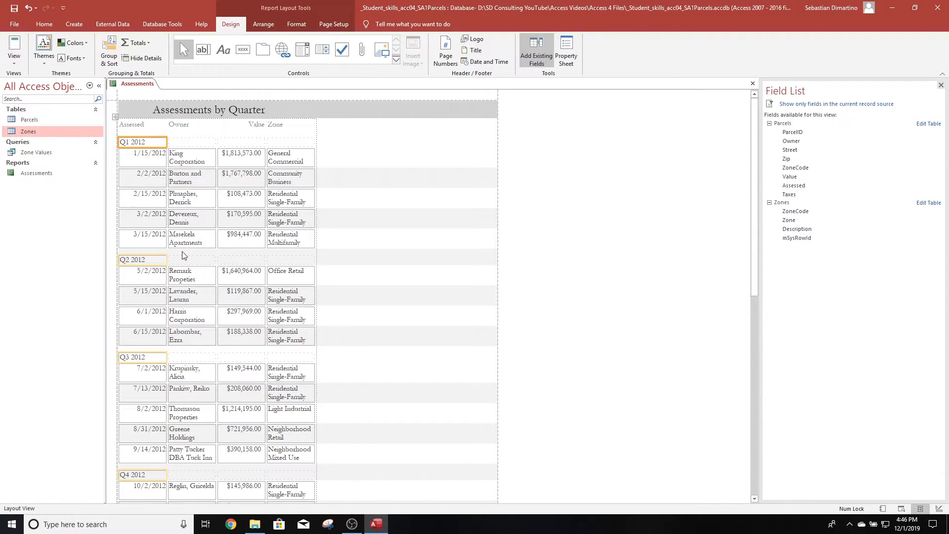
Step: Set the width of the Owner column to 2 inches
{"action": "left_click", "coordinate": [189, 126]}
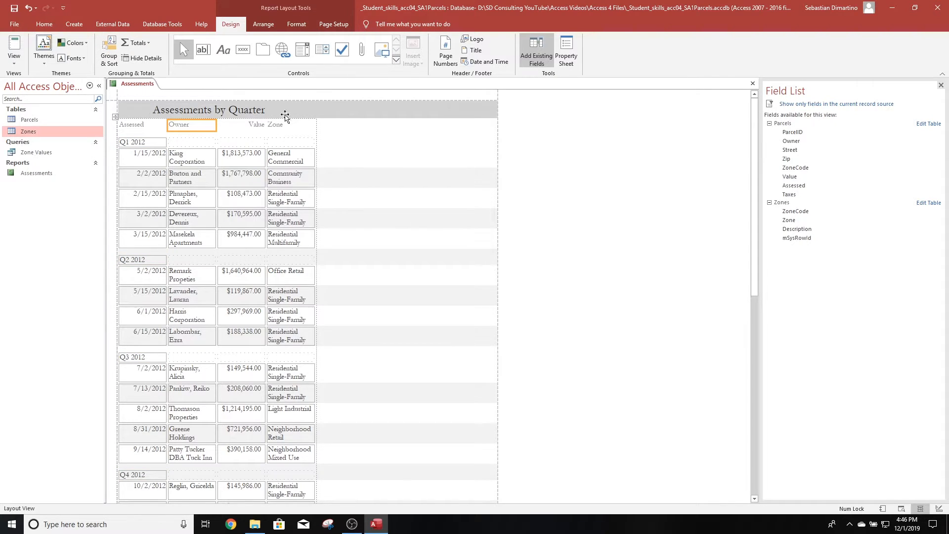
{"action": "left_click", "coordinate": [568, 49]}
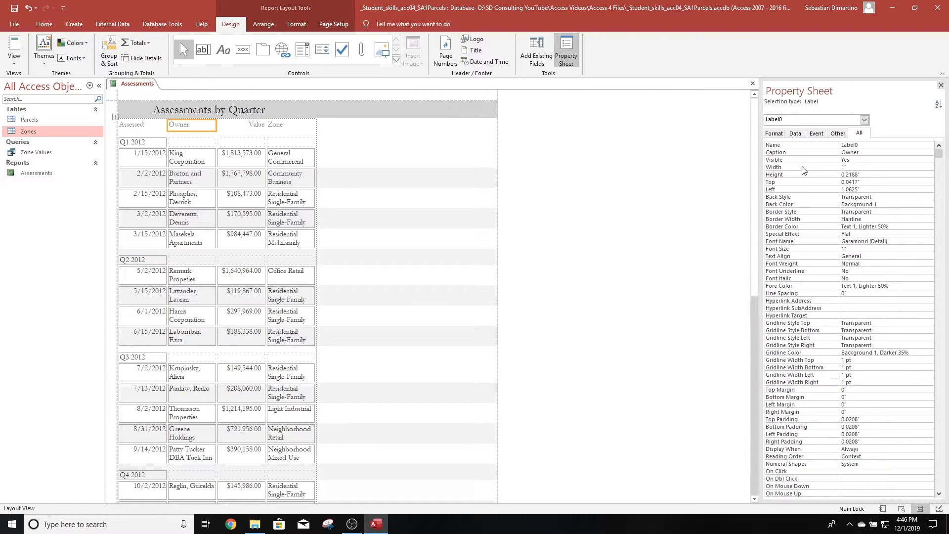
{"action": "double_click", "coordinate": [856, 168]}
{"action": "type", "text": "2"}
{"action": "key", "text": "Return"}
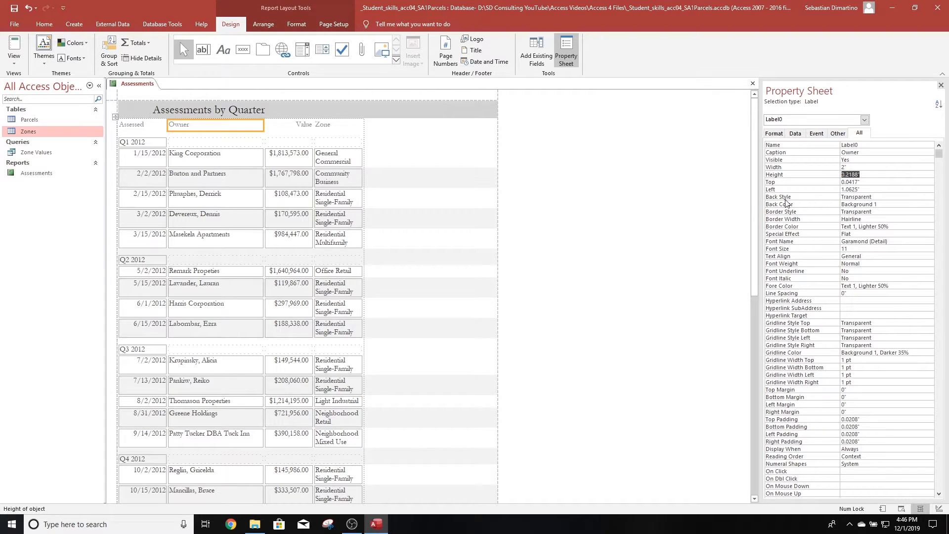
Step: Set the width of the Zone column to 2 inches
{"action": "left_click", "coordinate": [341, 130]}
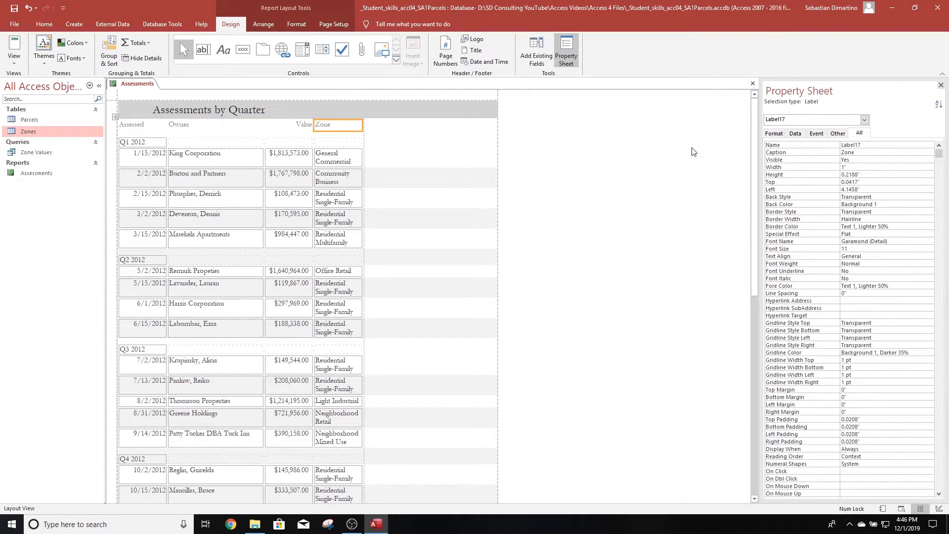
{"action": "left_click", "coordinate": [830, 167]}
{"action": "type", "text": "2"}
{"action": "key", "text": "Return"}
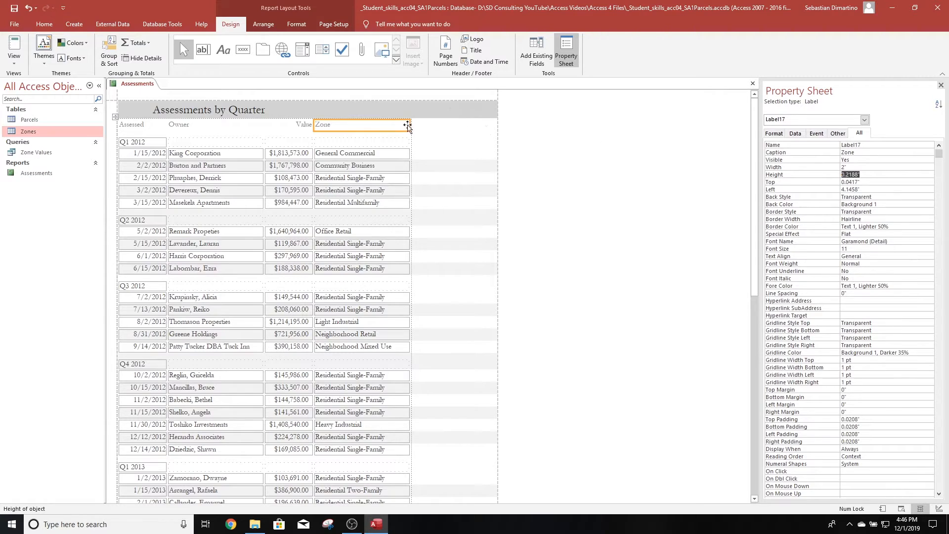
Step: Left-align the Value column heading
{"action": "left_click", "coordinate": [294, 125]}
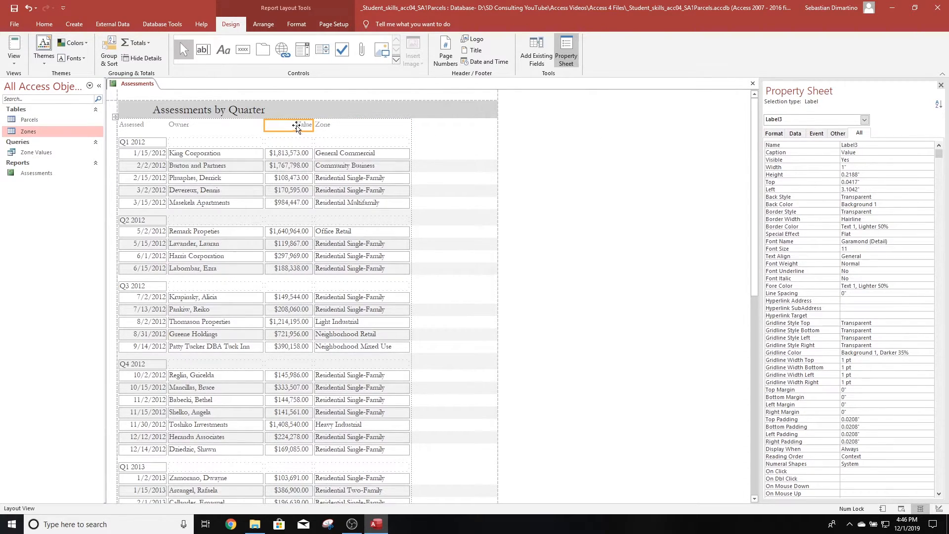
{"action": "left_click", "coordinate": [299, 126]}
{"action": "left_click", "coordinate": [351, 125]}
{"action": "left_click", "coordinate": [303, 124]}
{"action": "left_click", "coordinate": [296, 25]}
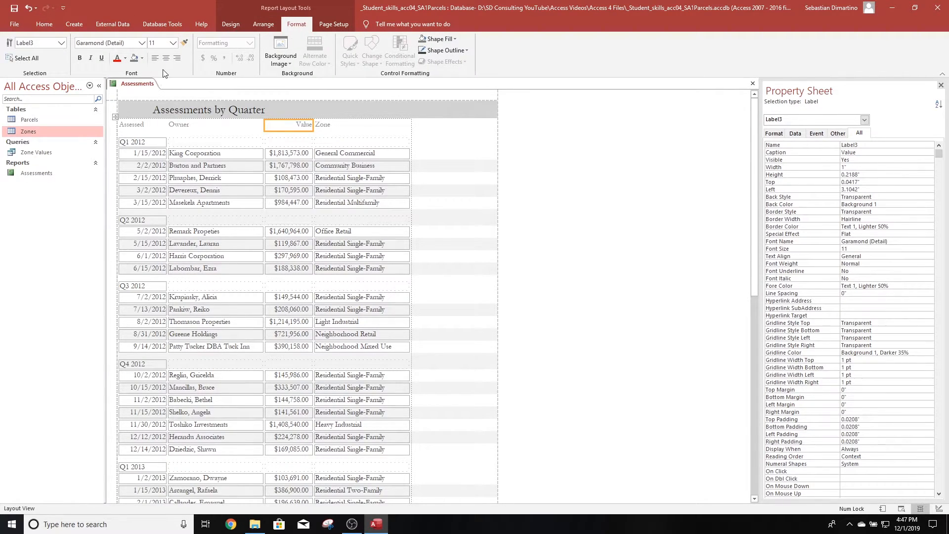
{"action": "left_click", "coordinate": [155, 58]}
Step: Set the alternate row color of the report's Detail section to Accent 5, Lighter 80%
{"action": "left_click", "coordinate": [864, 120]}
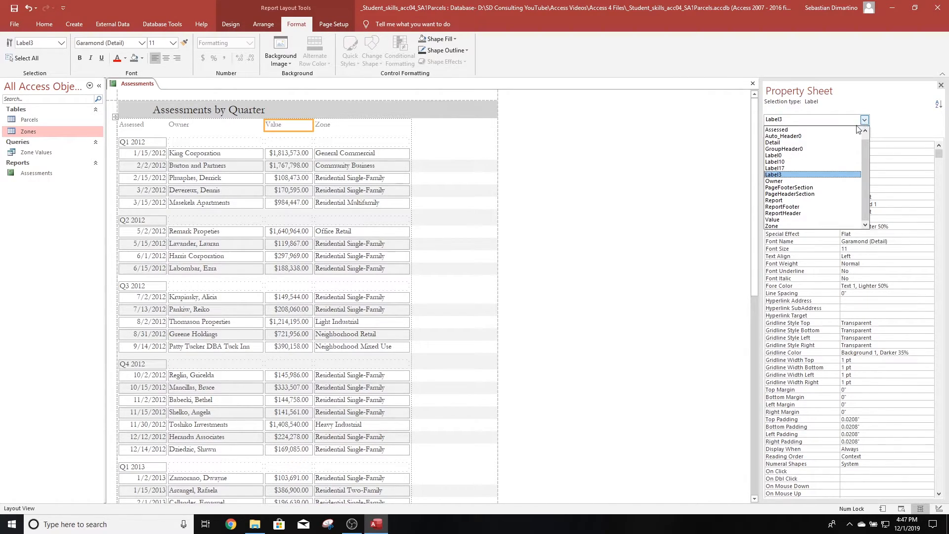
{"action": "left_click", "coordinate": [789, 144]}
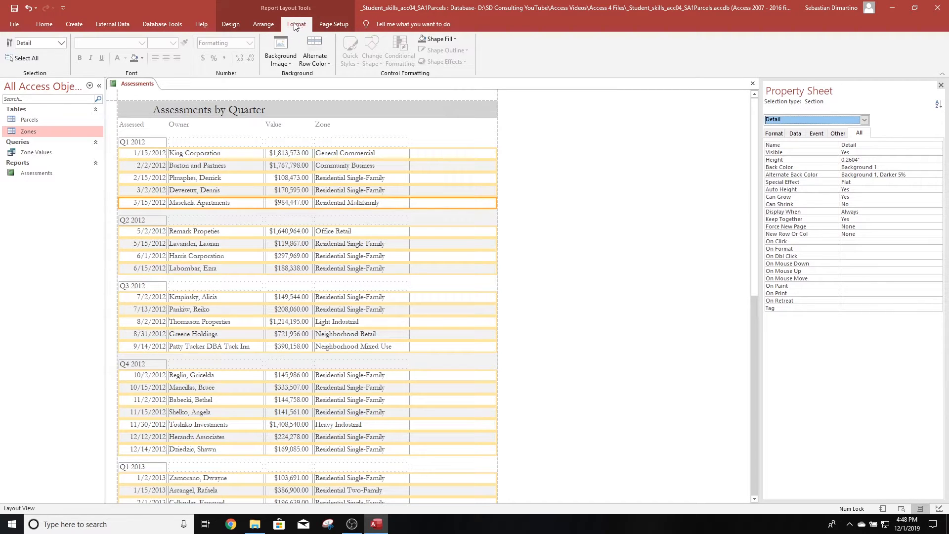
{"action": "left_click", "coordinate": [327, 61]}
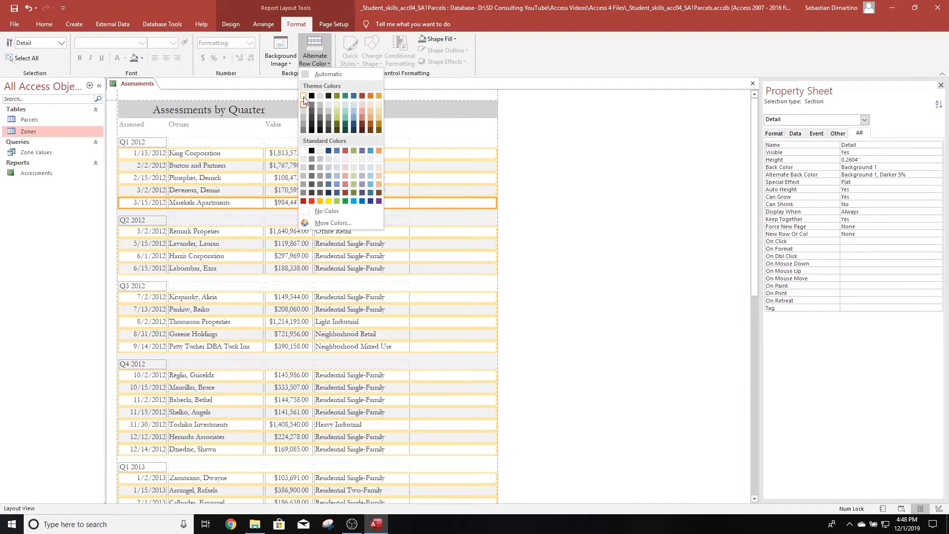
{"action": "left_click", "coordinate": [372, 105]}
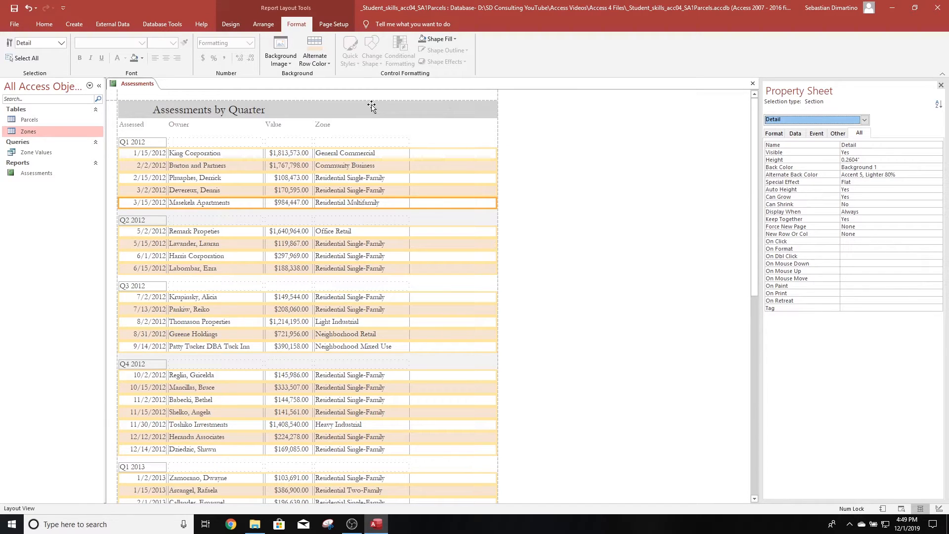
{"action": "left_click", "coordinate": [337, 126]}
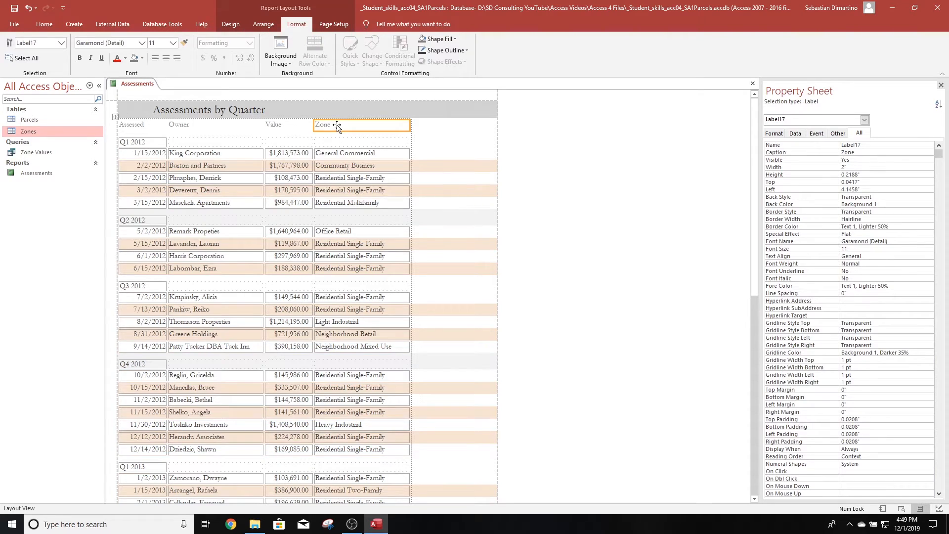
{"action": "left_click", "coordinate": [230, 24]}
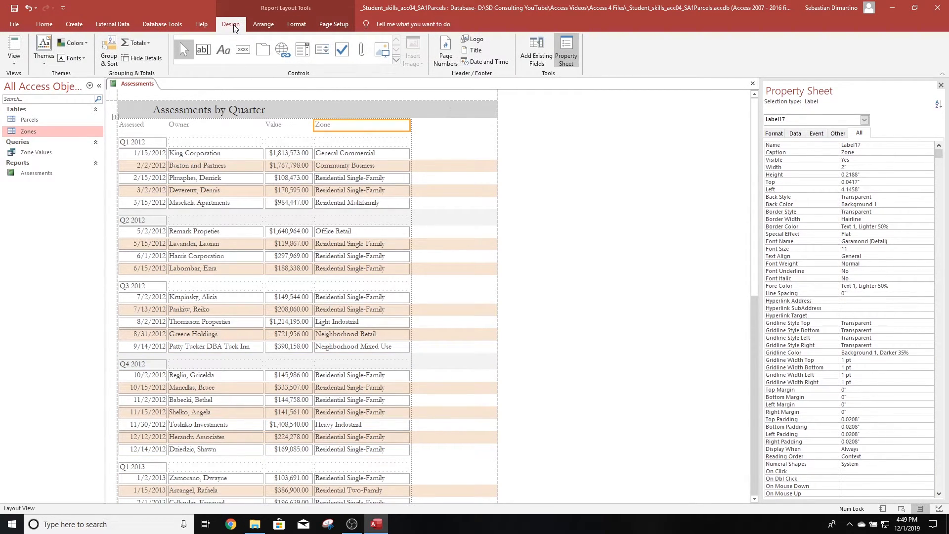
{"action": "left_click", "coordinate": [44, 24]}
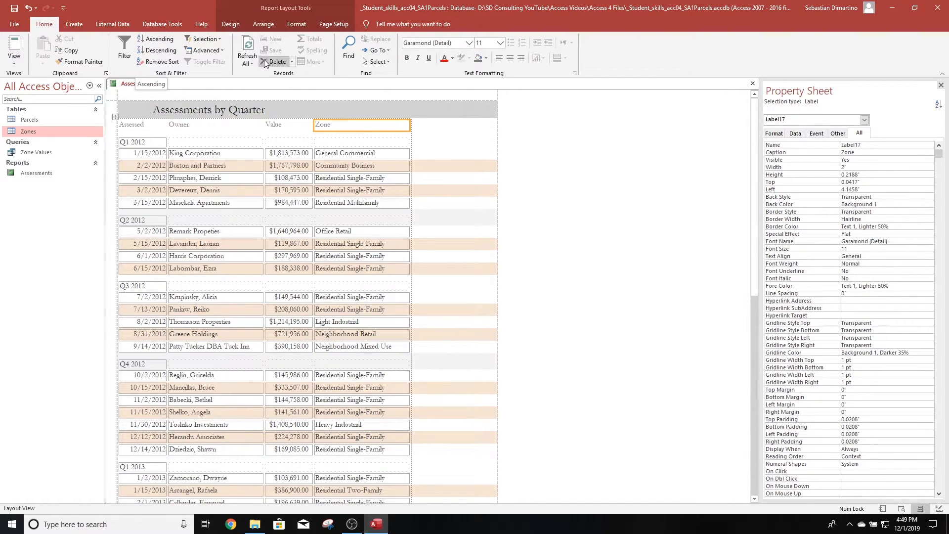
{"action": "left_click", "coordinate": [222, 50]}
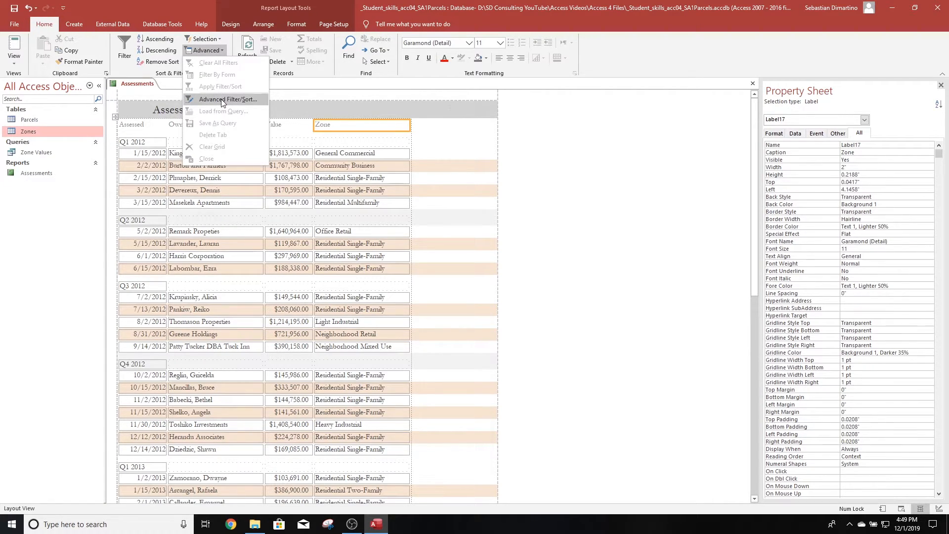
{"action": "left_click", "coordinate": [350, 128]}
Step: Filter the report to records whose Zone contains "Residential", and close the report
{"action": "right_click", "coordinate": [350, 127]}
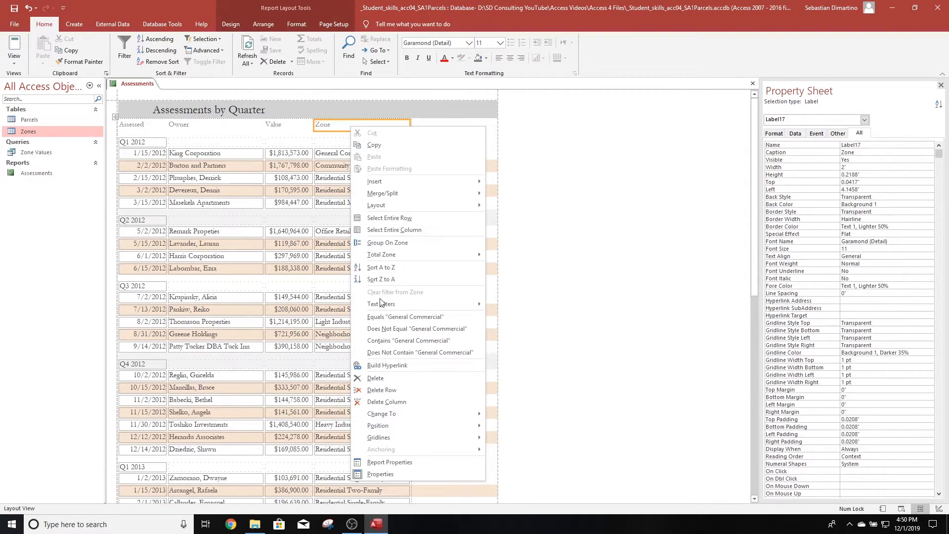
{"action": "mouse_move", "coordinate": [381, 302]}
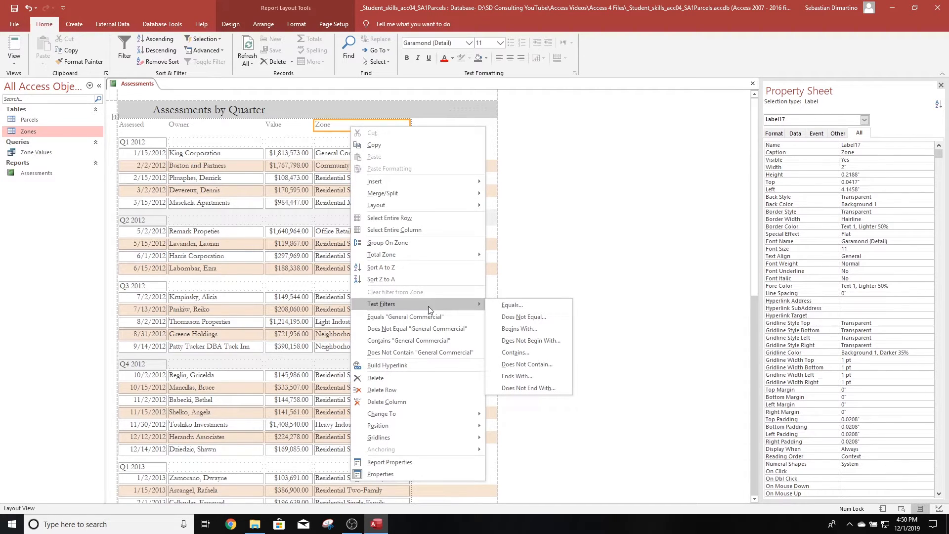
{"action": "left_click", "coordinate": [519, 355]}
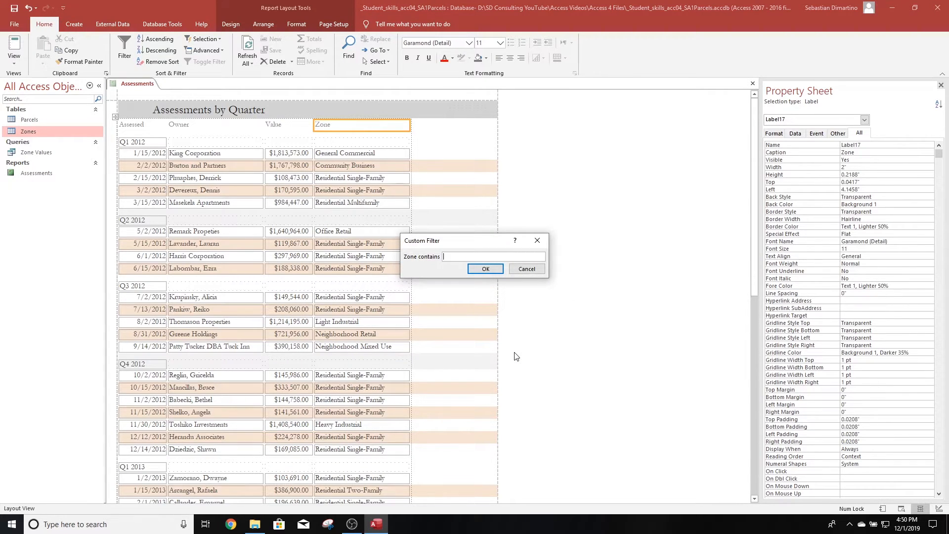
{"action": "type", "text": "Residential"}
{"action": "left_click", "coordinate": [487, 269]}
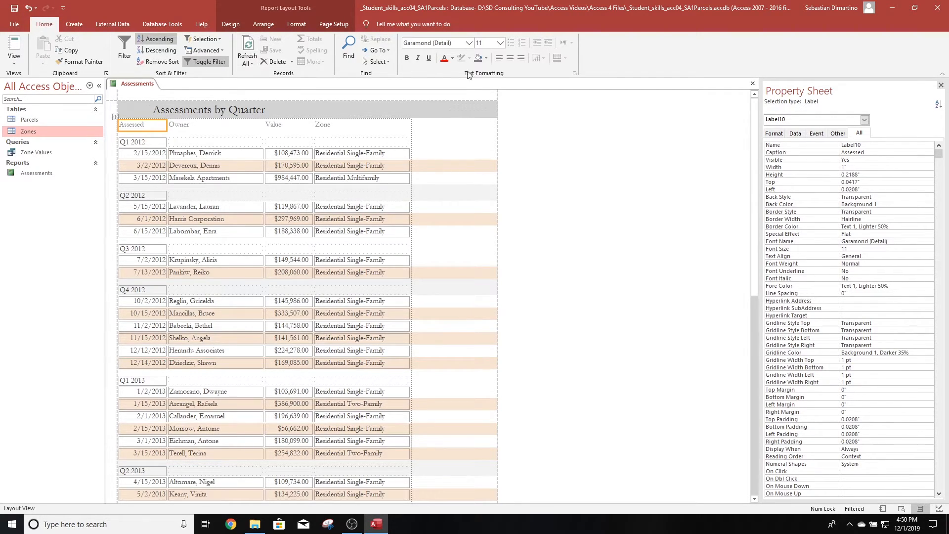
{"action": "left_click", "coordinate": [753, 85]}
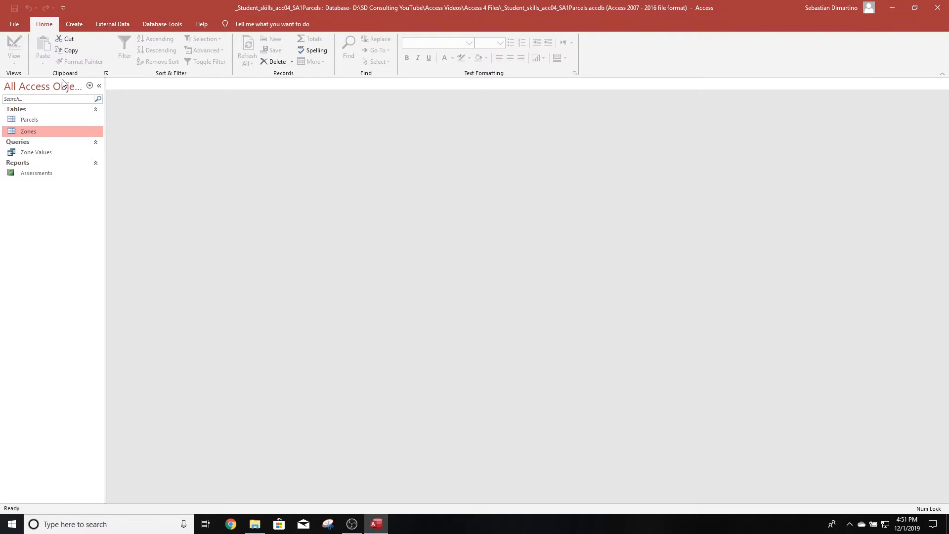
Step: Start a label report from the Parcels table with Avery C2160 sheet-feed labels and the default Arial 8 Light font
{"action": "left_click", "coordinate": [30, 121]}
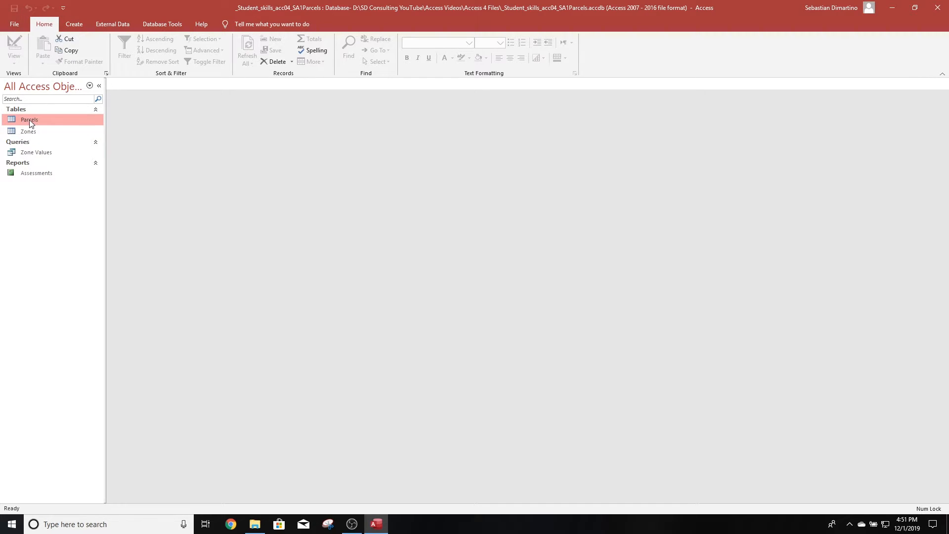
{"action": "left_click", "coordinate": [74, 25]}
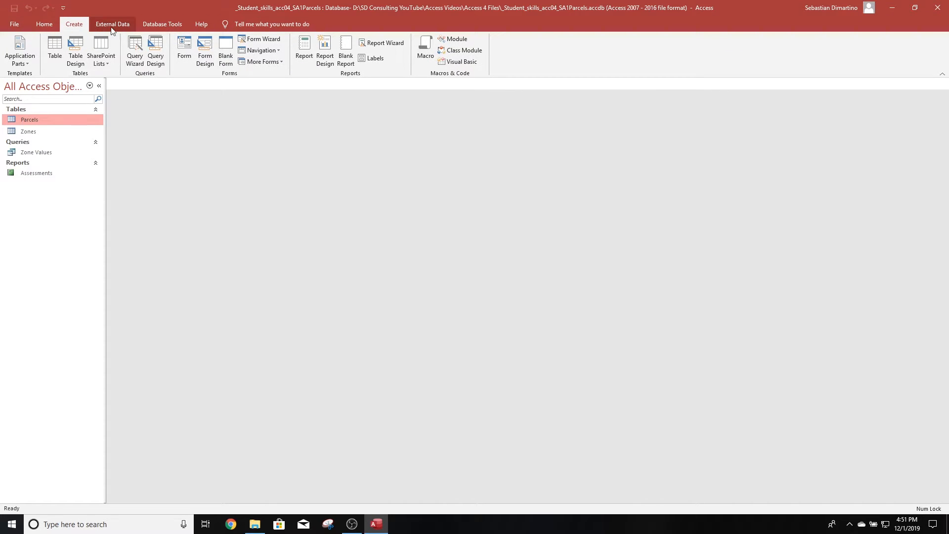
{"action": "left_click", "coordinate": [372, 59]}
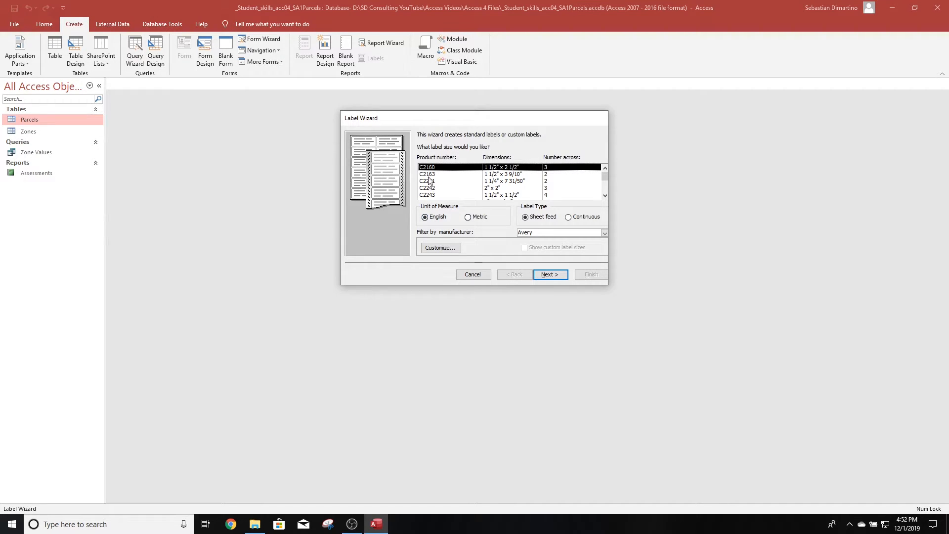
{"action": "left_click", "coordinate": [550, 274]}
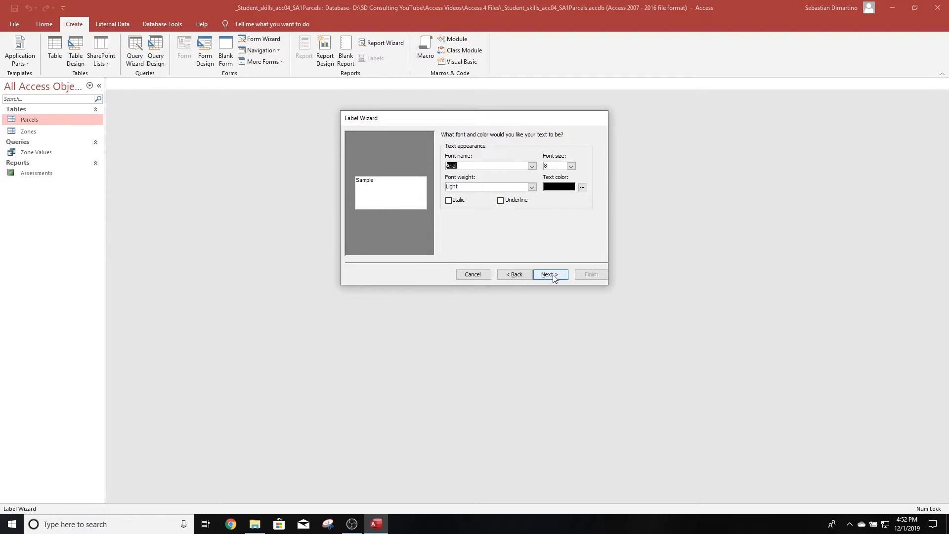
{"action": "left_click", "coordinate": [553, 276]}
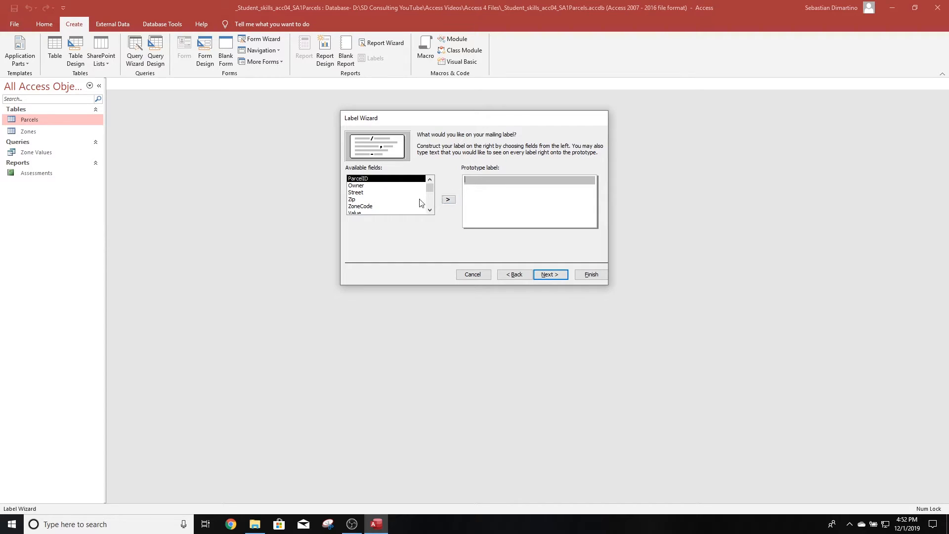
Step: Build the label with Owner on the first line, Street on the second, and "Aspen Falls, CA" followed by Zip on the third
{"action": "double_click", "coordinate": [360, 186]}
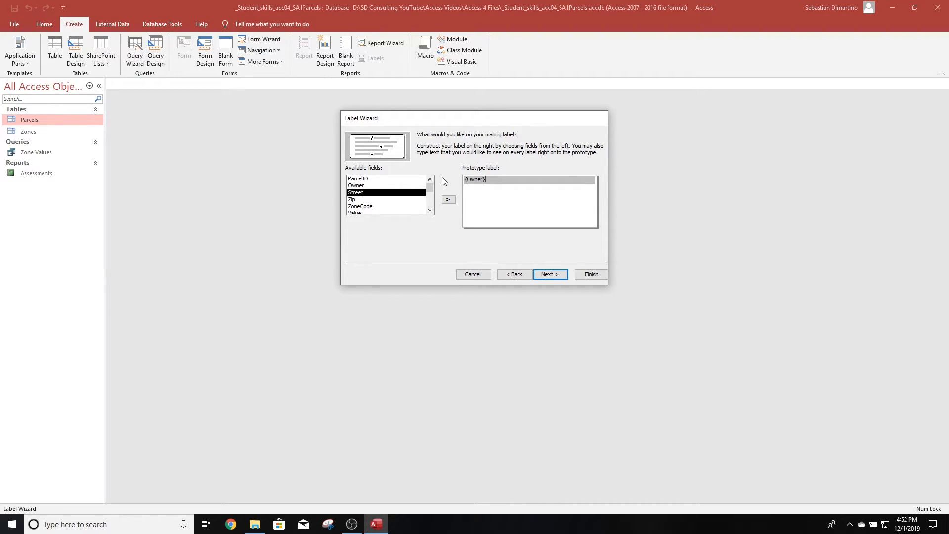
{"action": "left_click", "coordinate": [483, 192]}
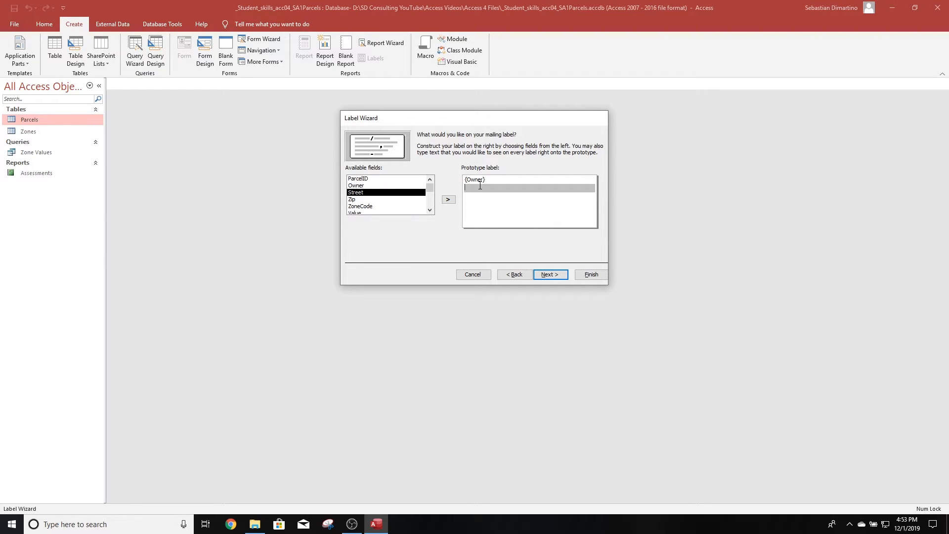
{"action": "double_click", "coordinate": [359, 193]}
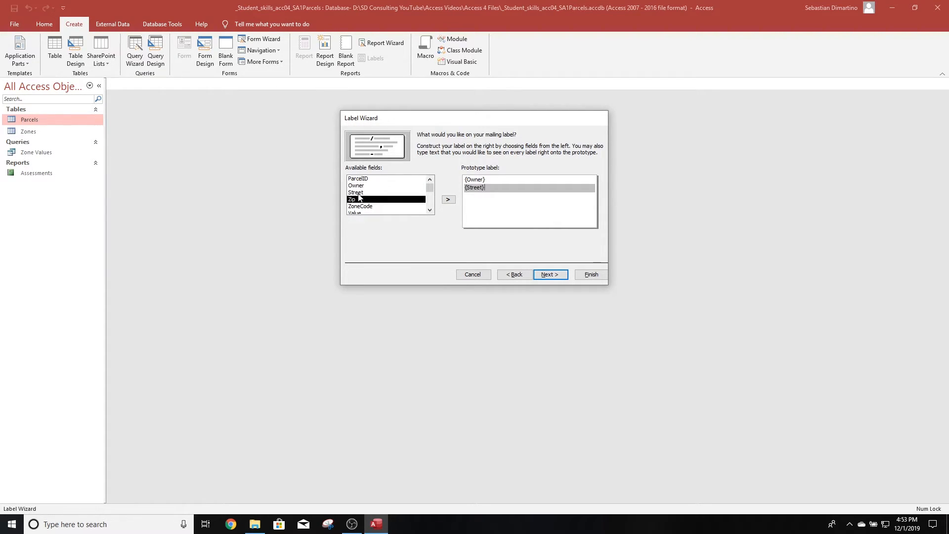
{"action": "left_click", "coordinate": [494, 198]}
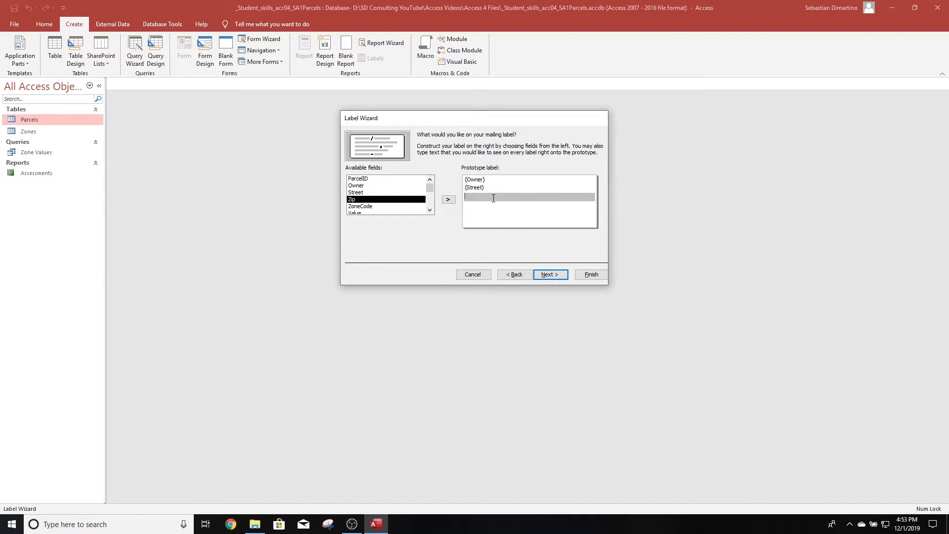
{"action": "type", "text": "Aspen Falls, CA"}
{"action": "double_click", "coordinate": [357, 200]}
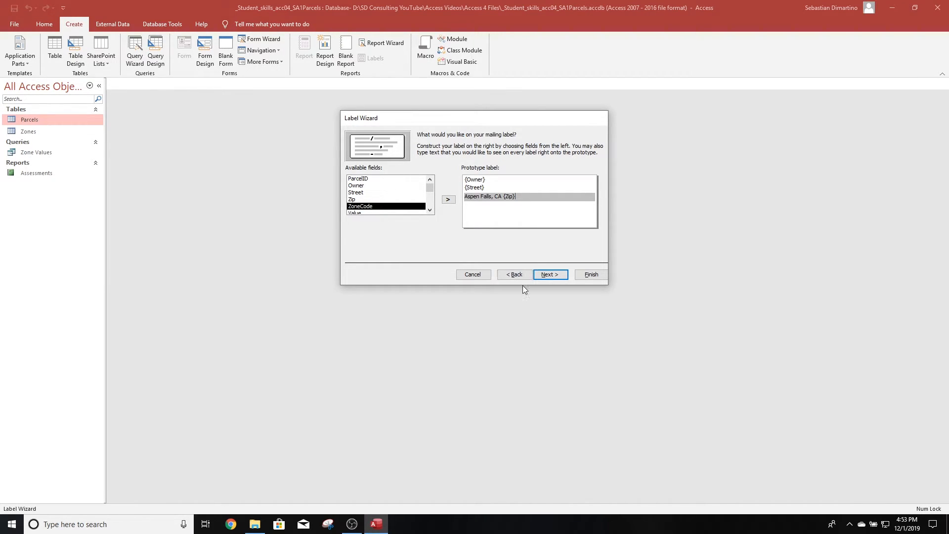
Step: Finish the labels without a sort field under the name Labels Parcels, and close their print preview
{"action": "left_click", "coordinate": [554, 277]}
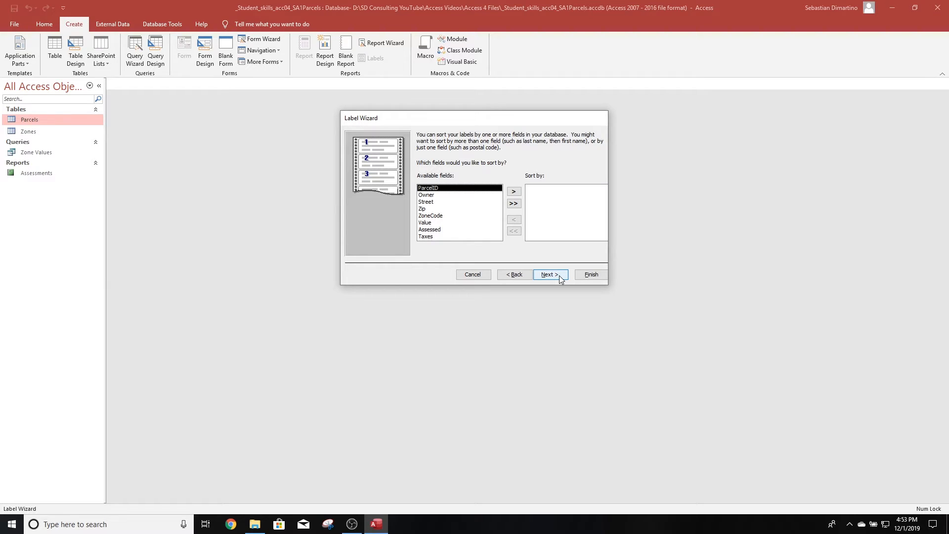
{"action": "left_click", "coordinate": [560, 277]}
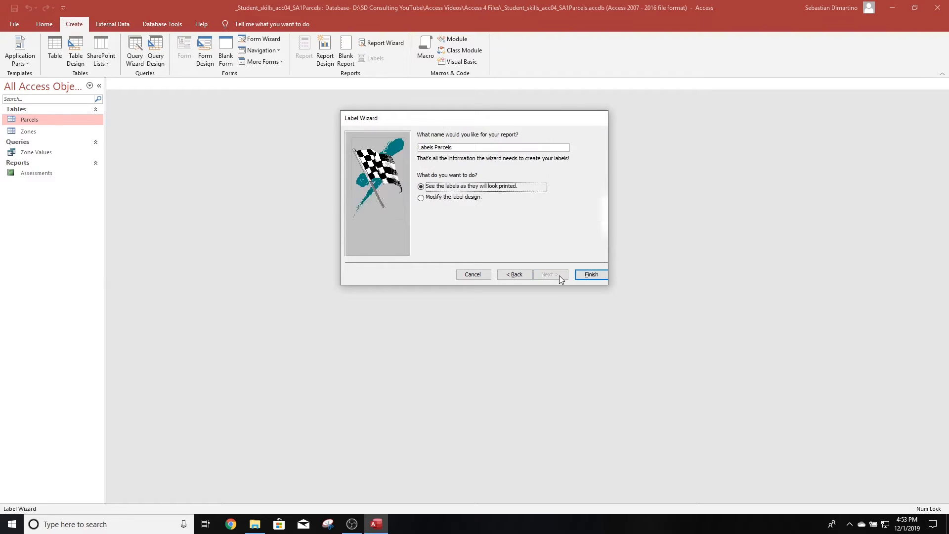
{"action": "left_click", "coordinate": [593, 277]}
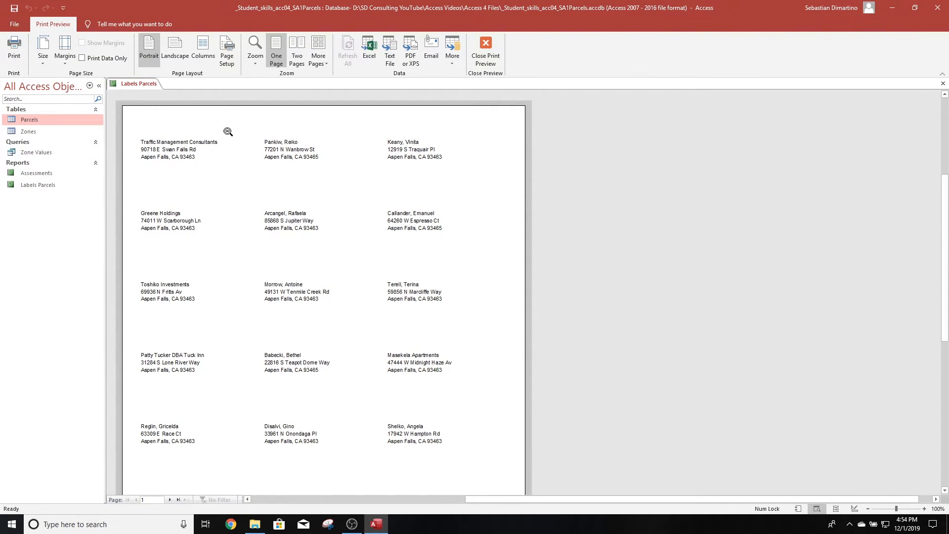
{"action": "left_click", "coordinate": [944, 84]}
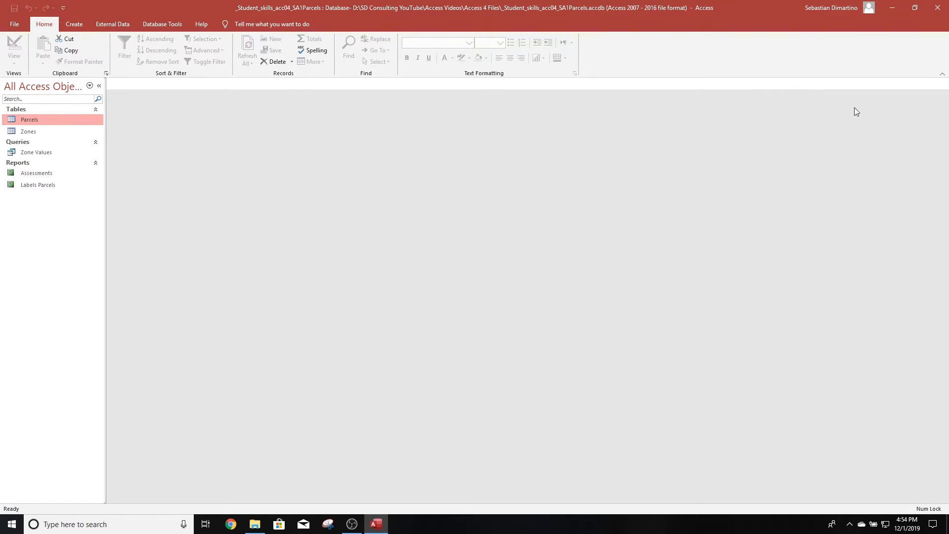
Step: Change the total of the second Value column in the Zone Values query to Avg, and save and close the query
{"action": "right_click", "coordinate": [29, 156]}
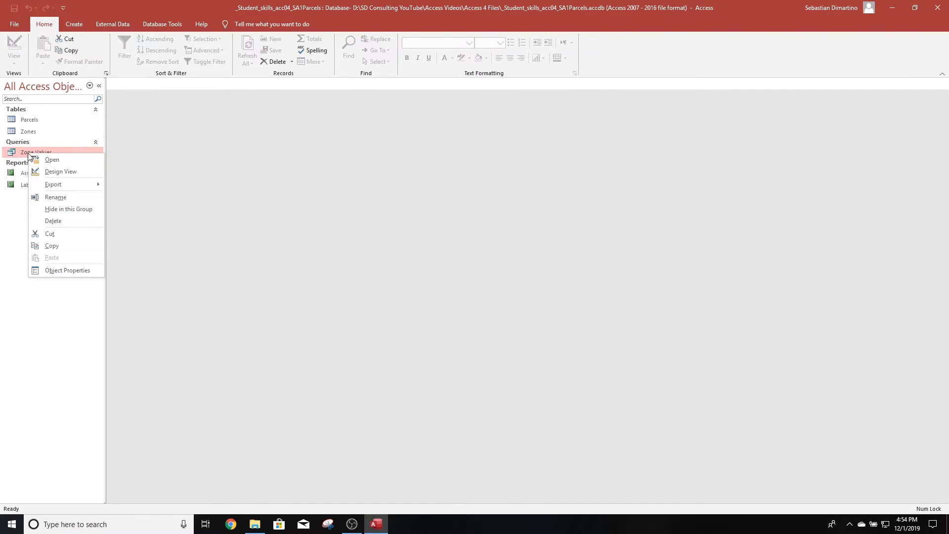
{"action": "left_click", "coordinate": [58, 172]}
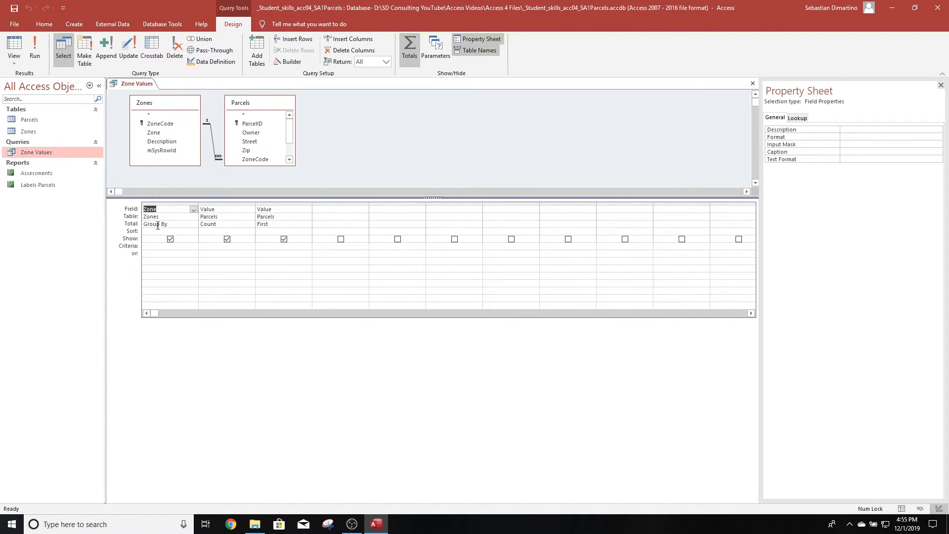
{"action": "left_click", "coordinate": [292, 227]}
{"action": "left_click", "coordinate": [307, 225]}
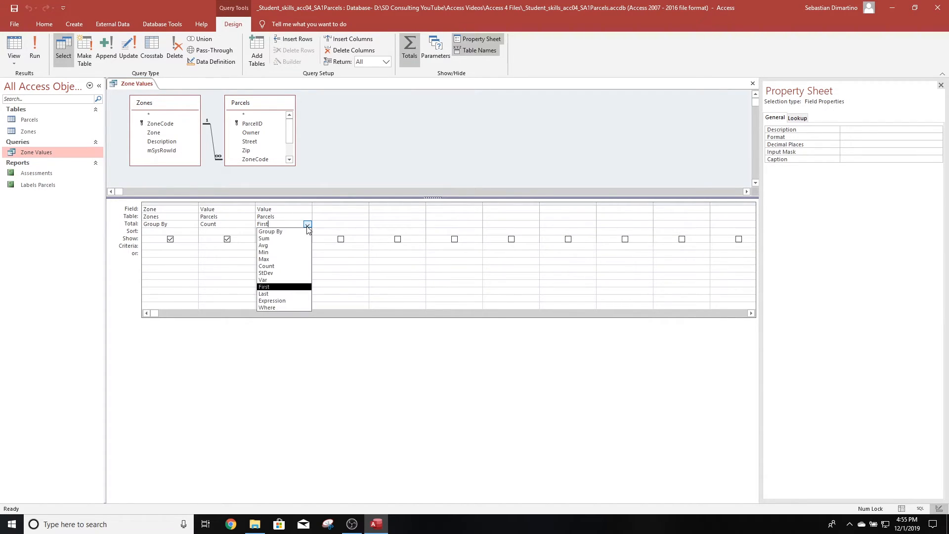
{"action": "left_click", "coordinate": [279, 245]}
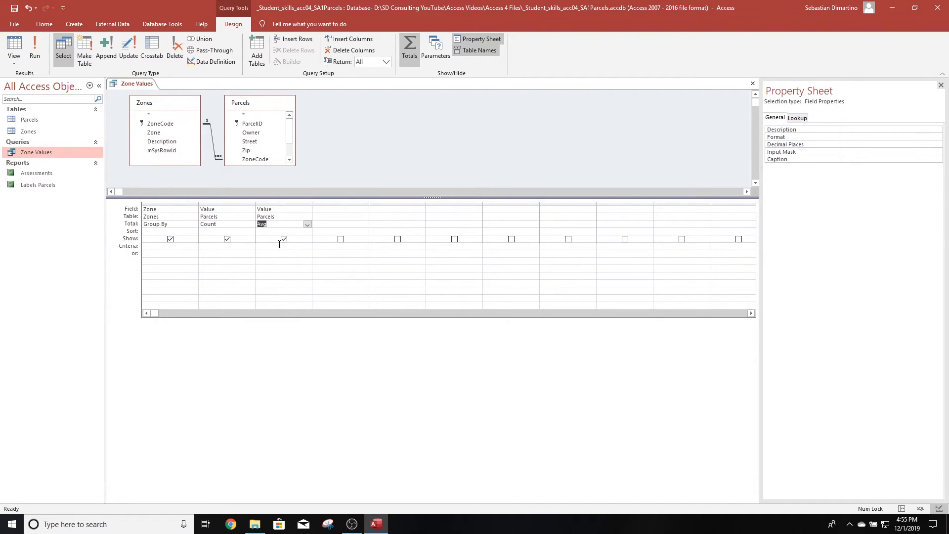
{"action": "left_click", "coordinate": [14, 9]}
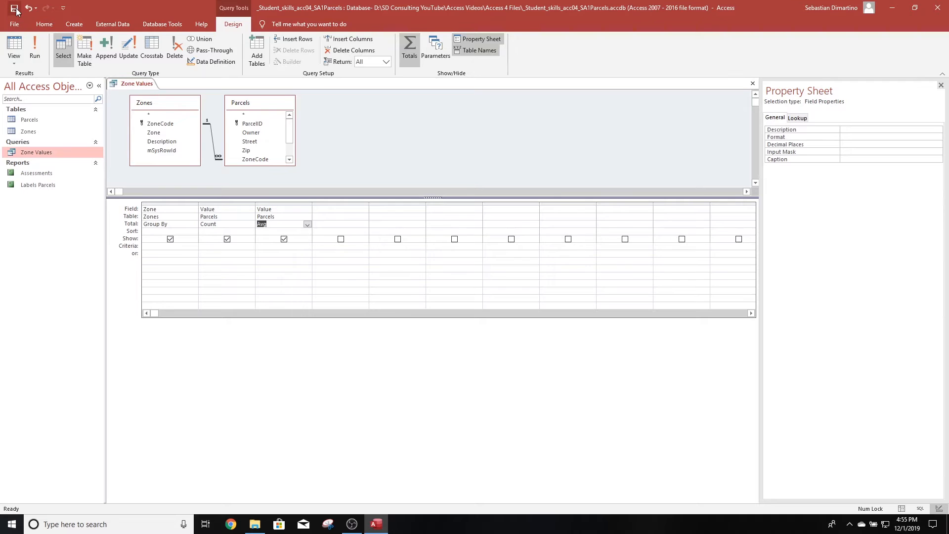
{"action": "left_click", "coordinate": [754, 86]}
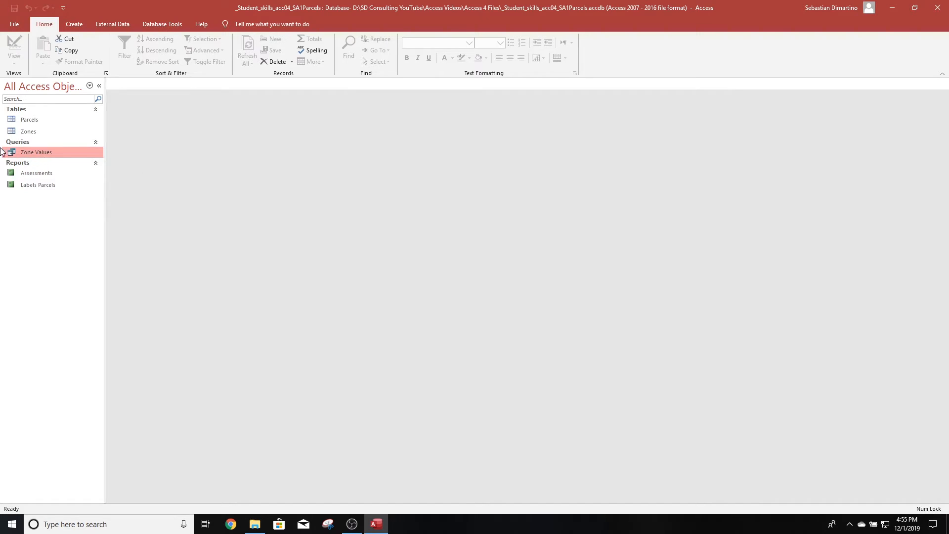
Step: Run the Zone Values query to check its averaged values by zone, and close it
{"action": "double_click", "coordinate": [44, 153]}
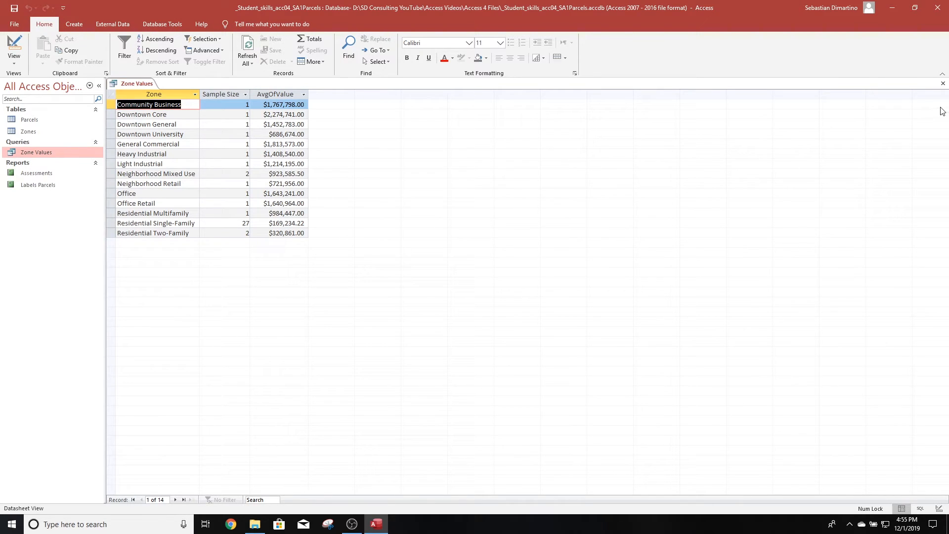
{"action": "left_click", "coordinate": [944, 85]}
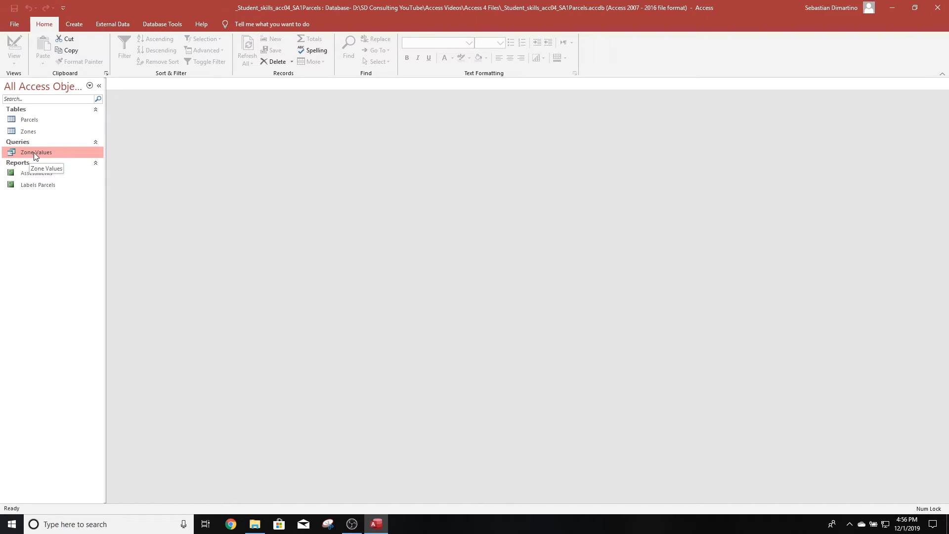
Step: Create a report from the Zone Values query and save it as Average Zone Values
{"action": "left_click", "coordinate": [75, 24]}
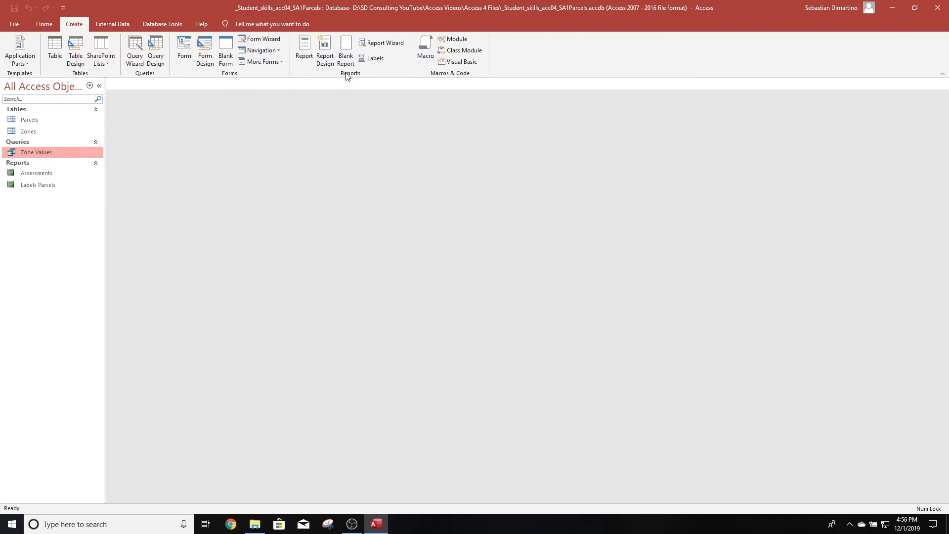
{"action": "left_click", "coordinate": [304, 47]}
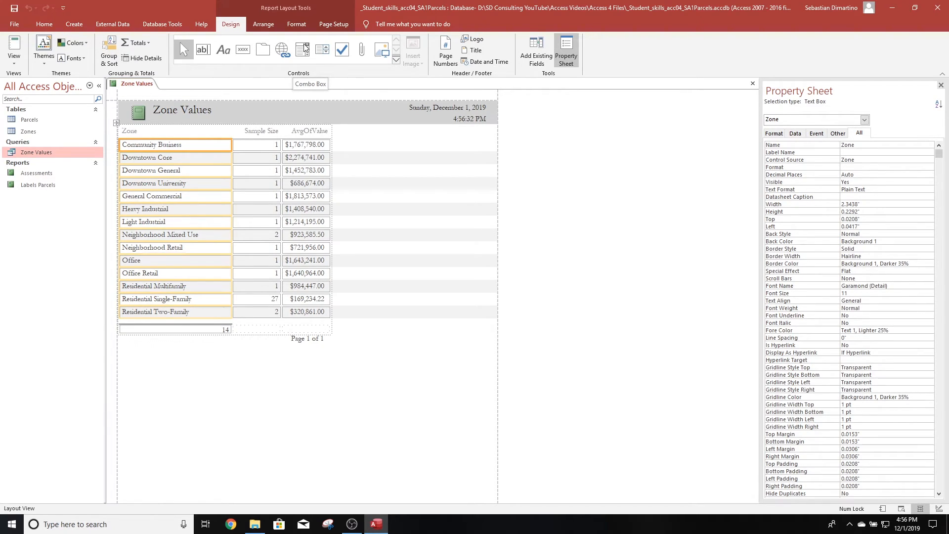
{"action": "left_click", "coordinate": [16, 10]}
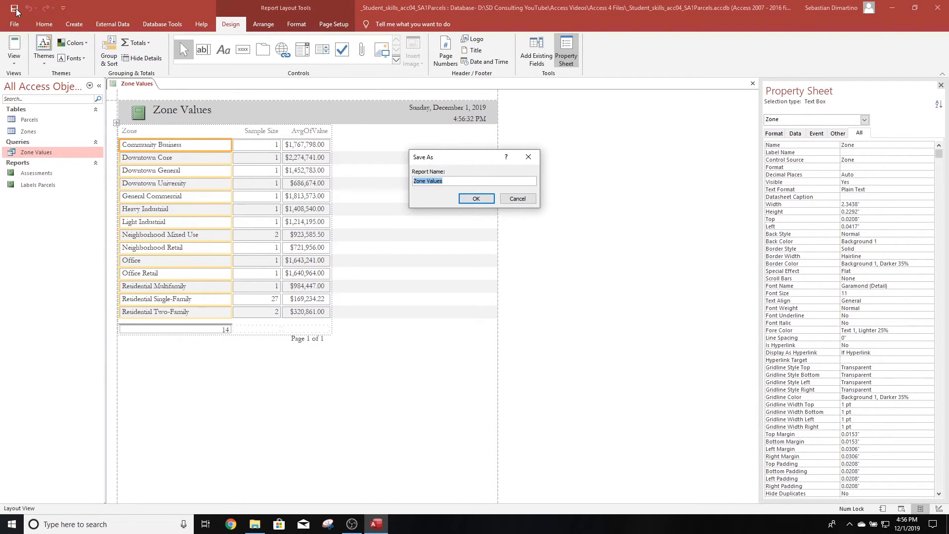
{"action": "left_click", "coordinate": [415, 181]}
{"action": "type", "text": "Average"}
{"action": "left_click", "coordinate": [477, 199]}
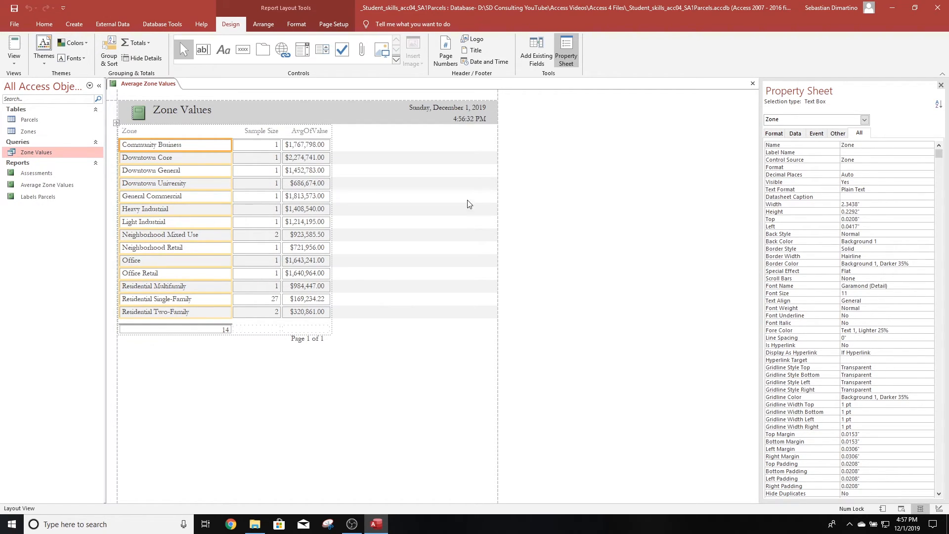
Step: Replace the report header's logo with skills_acc04_h2_Logo.jpg from the Access 4 Files folder in Access Videos
{"action": "left_click", "coordinate": [138, 114]}
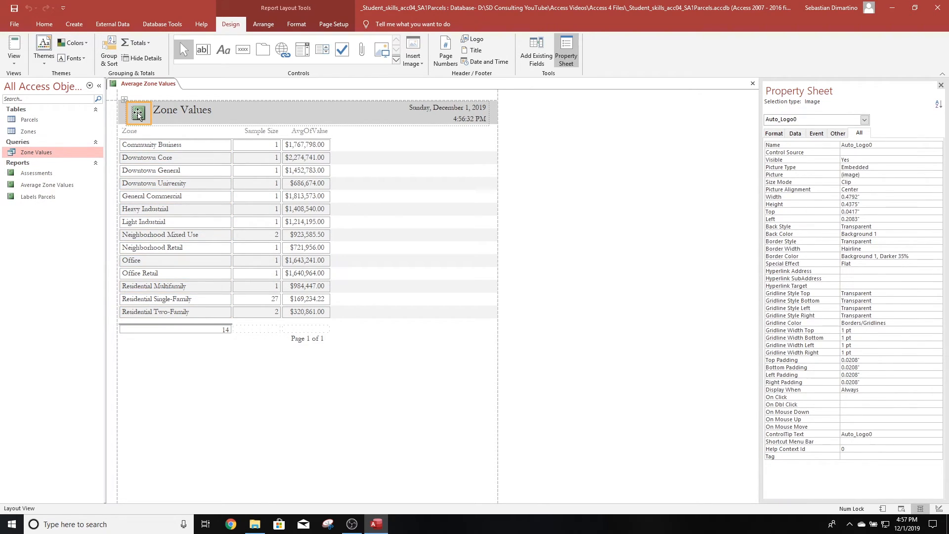
{"action": "left_click", "coordinate": [478, 42]}
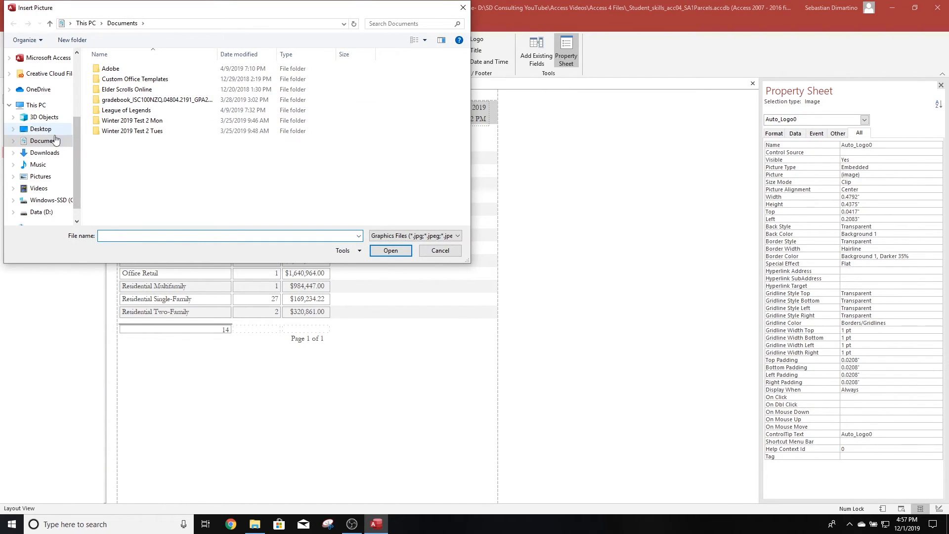
{"action": "left_click", "coordinate": [38, 213]}
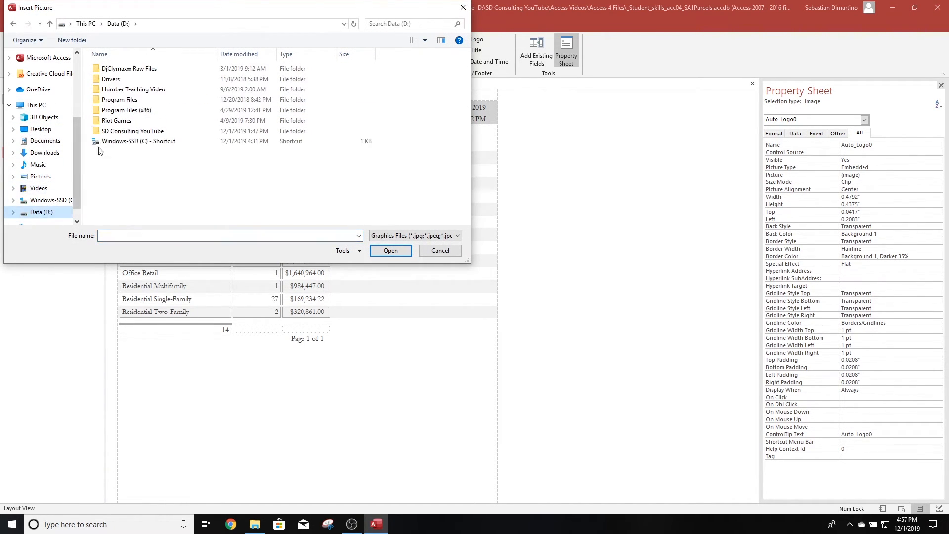
{"action": "double_click", "coordinate": [119, 130]}
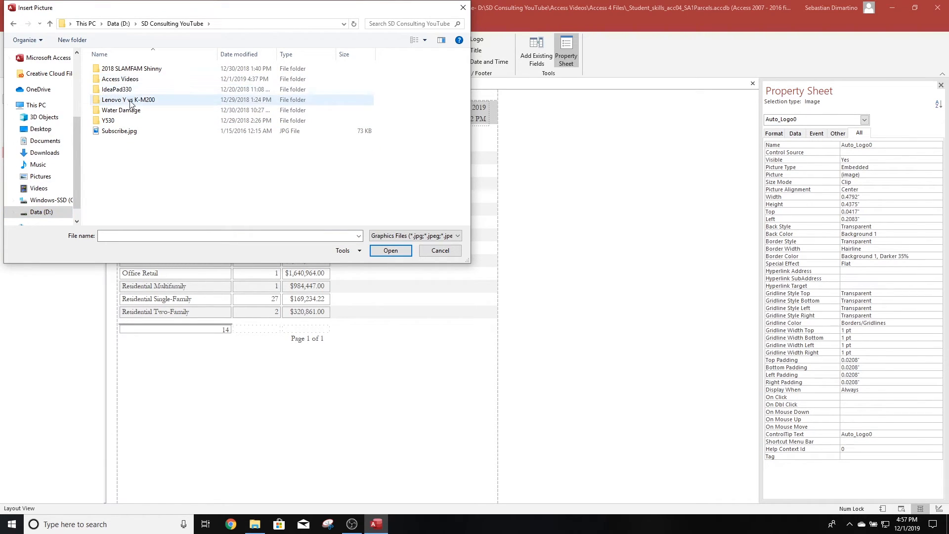
{"action": "double_click", "coordinate": [120, 79]}
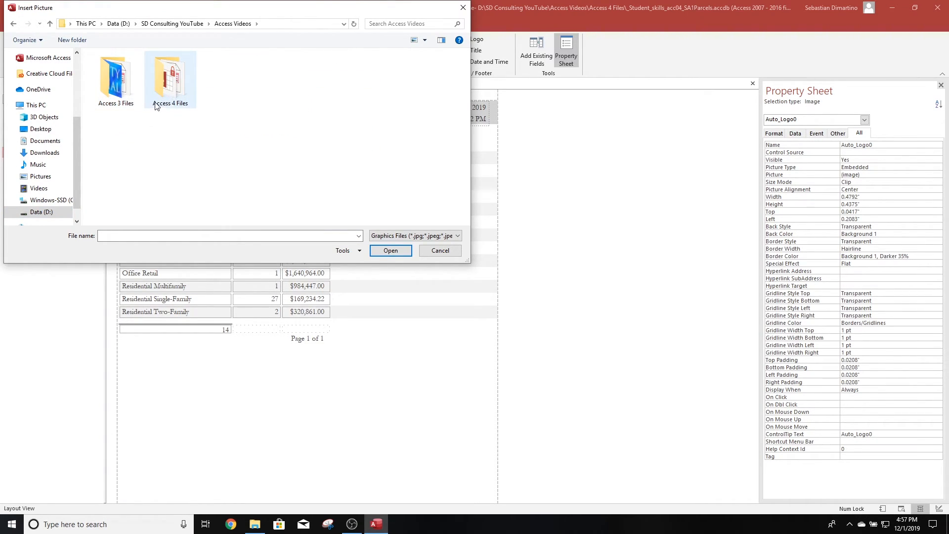
{"action": "double_click", "coordinate": [177, 83]}
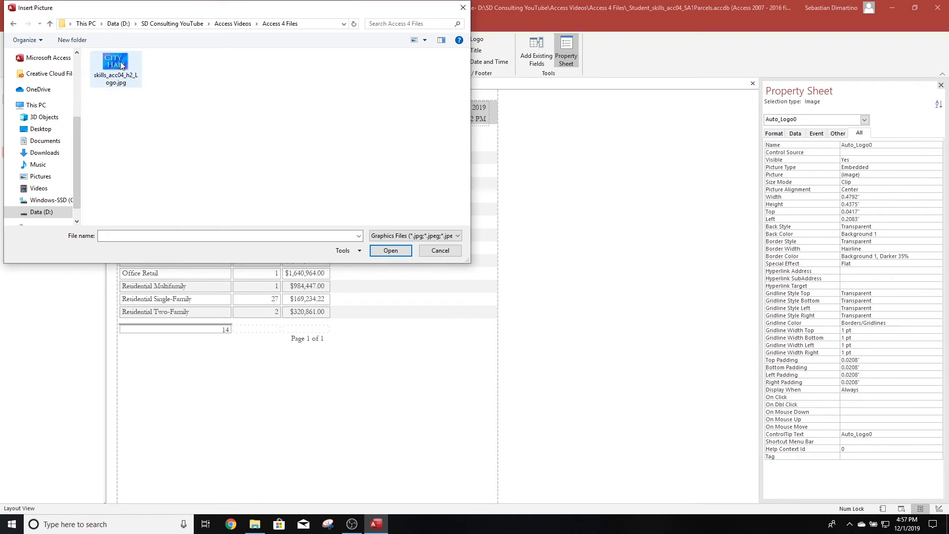
{"action": "double_click", "coordinate": [111, 68]}
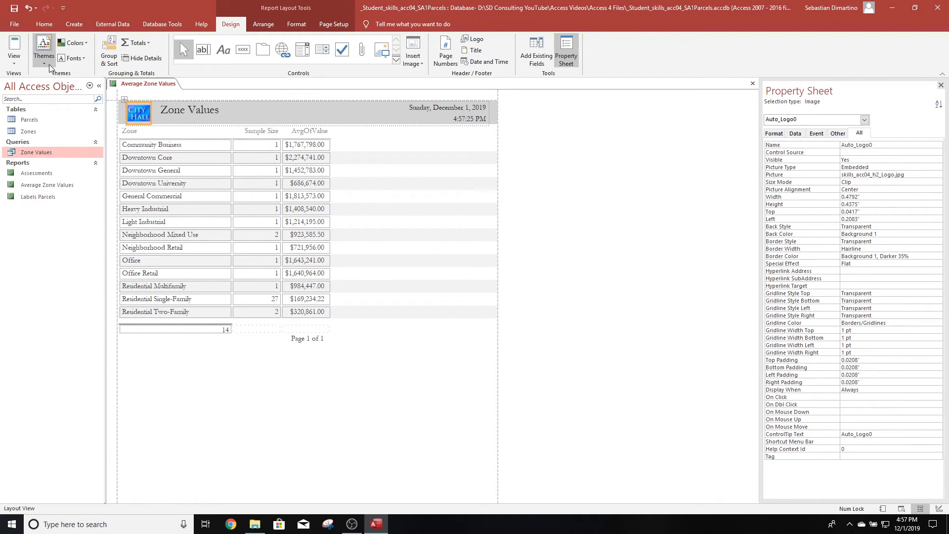
Step: Center and bold the Zone, Sample Size and AvgOfValue column headings
{"action": "left_click", "coordinate": [131, 131]}
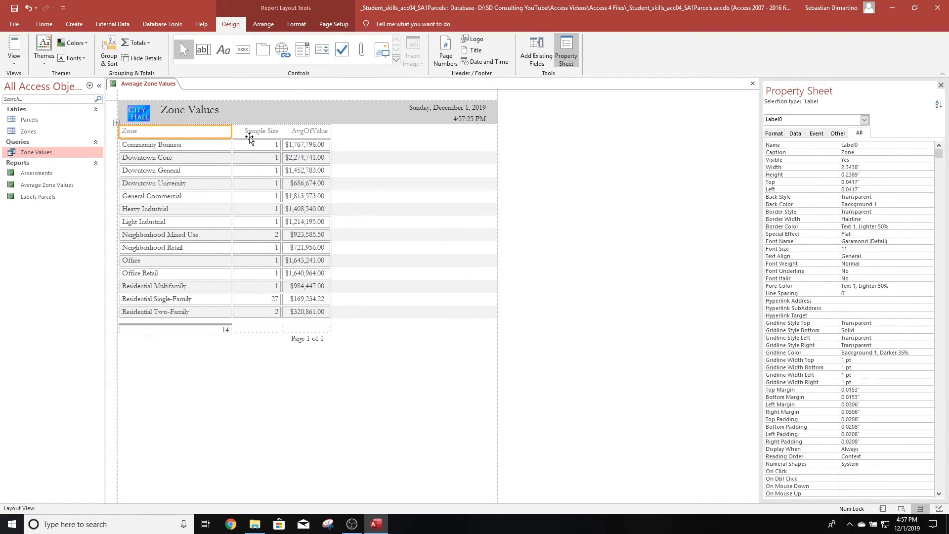
{"action": "left_click", "coordinate": [272, 132], "text": "shift"}
{"action": "left_click", "coordinate": [313, 132], "text": "shift"}
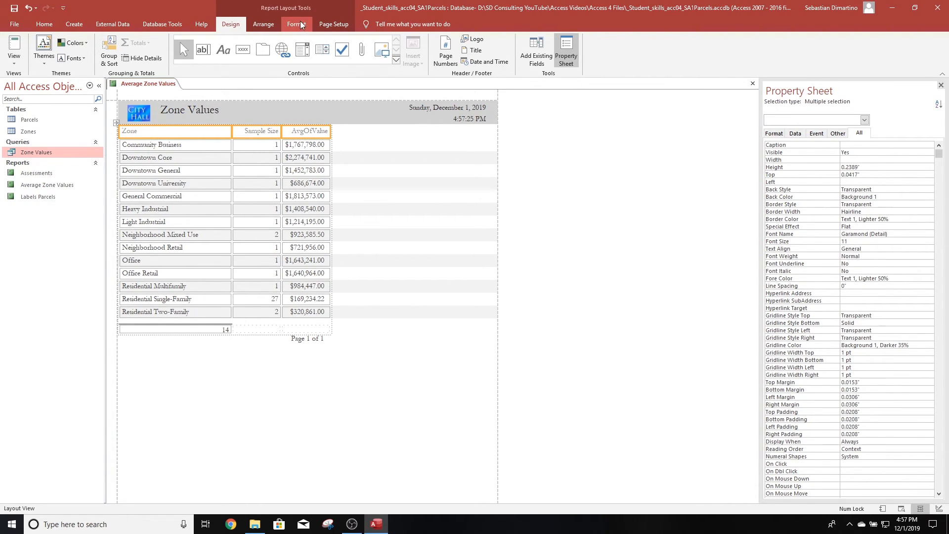
{"action": "left_click", "coordinate": [297, 23]}
{"action": "left_click", "coordinate": [166, 59]}
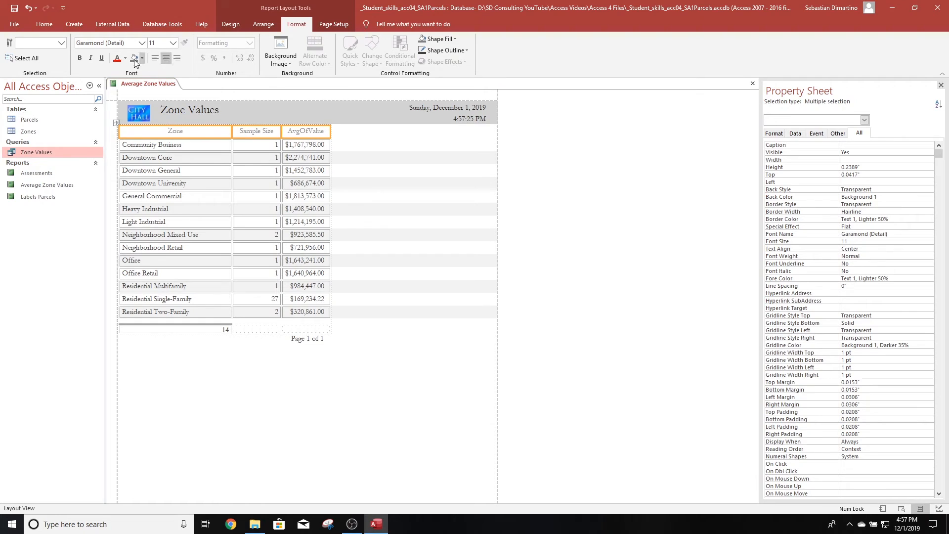
{"action": "left_click", "coordinate": [79, 59]}
Step: Change the text of the AvgOfValue column heading to Average Value
{"action": "left_click", "coordinate": [317, 131]}
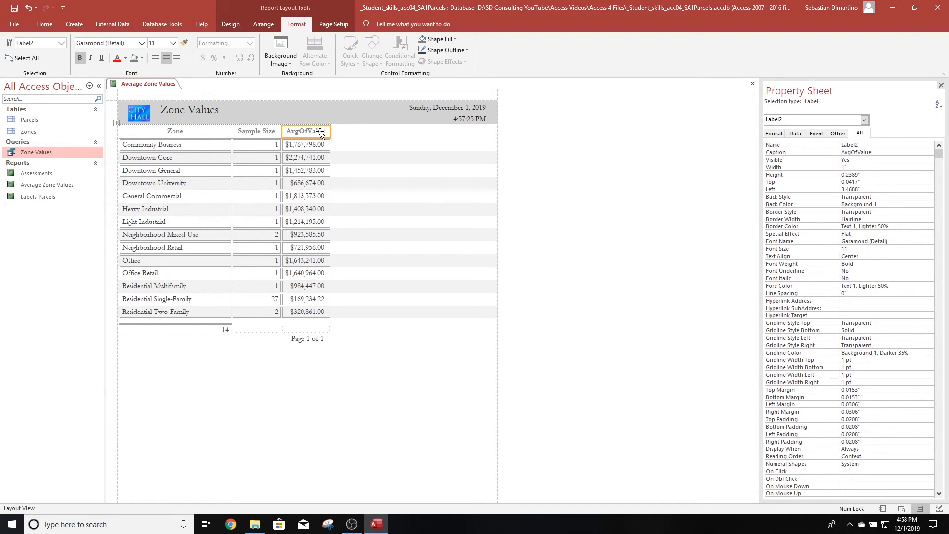
{"action": "double_click", "coordinate": [321, 132]}
{"action": "type", "text": "Average Value"}
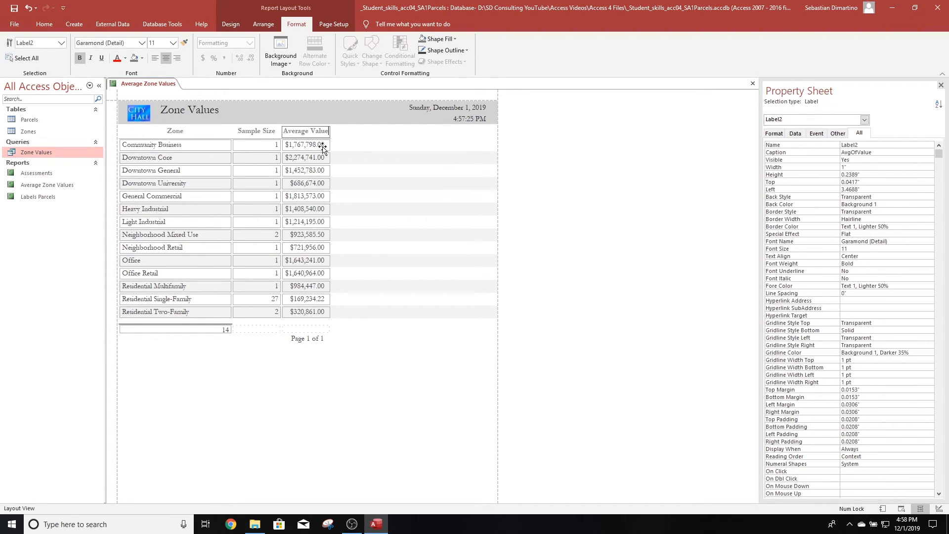
{"action": "left_click", "coordinate": [381, 331]}
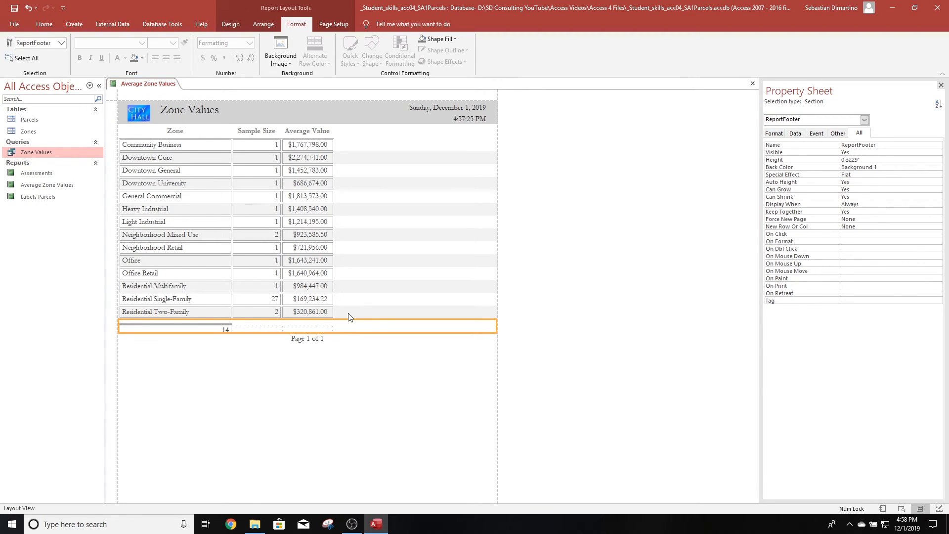
{"action": "left_click", "coordinate": [309, 144]}
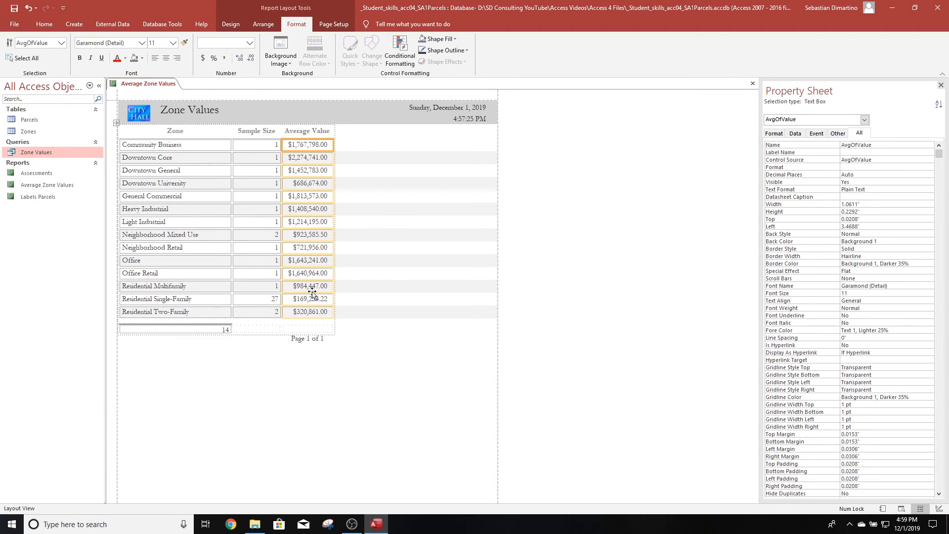
{"action": "left_click", "coordinate": [367, 148]}
{"action": "left_click", "coordinate": [313, 148]}
{"action": "left_click", "coordinate": [46, 24]}
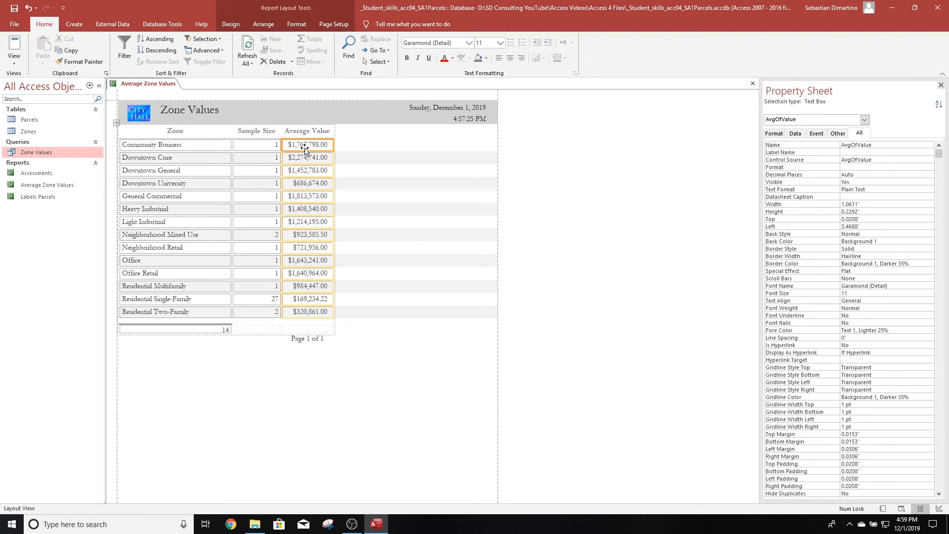
{"action": "right_click", "coordinate": [306, 148]}
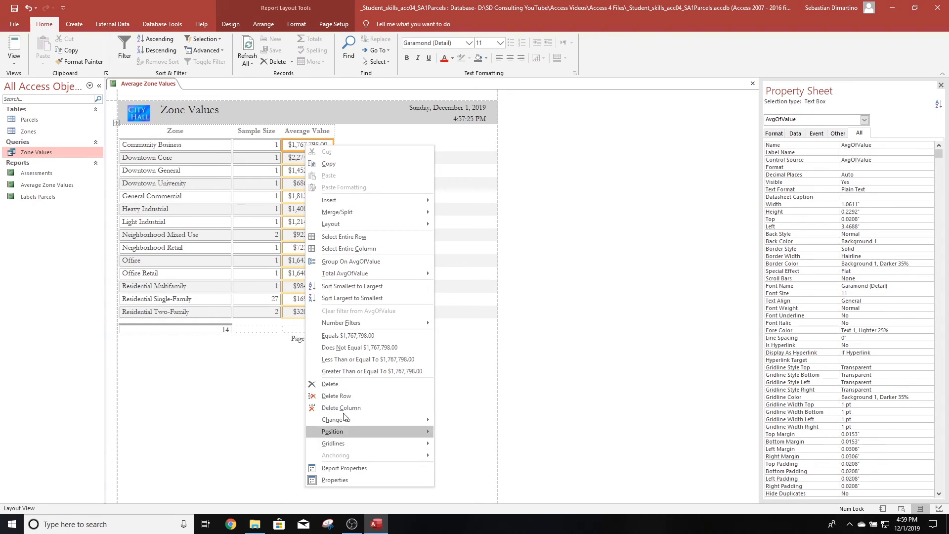
{"action": "left_click", "coordinate": [296, 330]}
{"action": "left_click", "coordinate": [296, 330]}
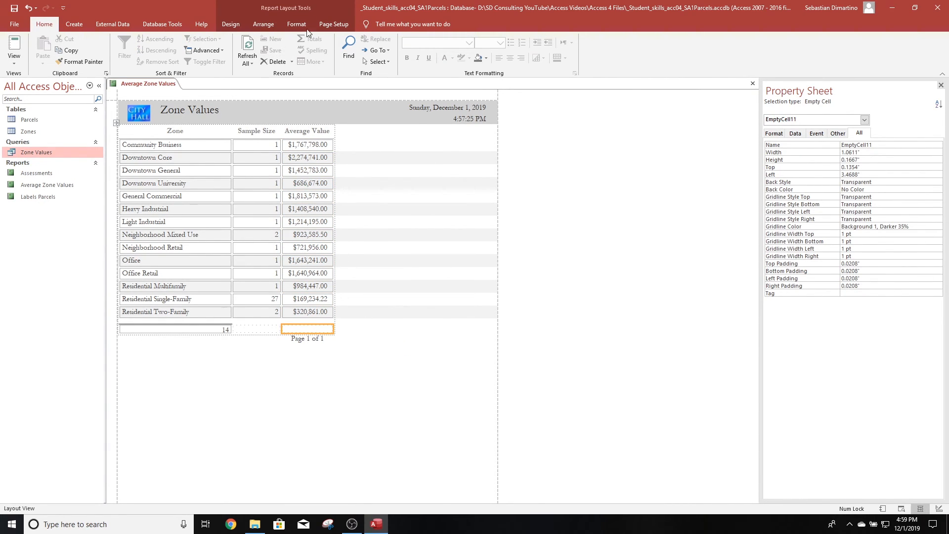
Step: Add an Average total beneath the Average Value column of the report
{"action": "left_click", "coordinate": [229, 24]}
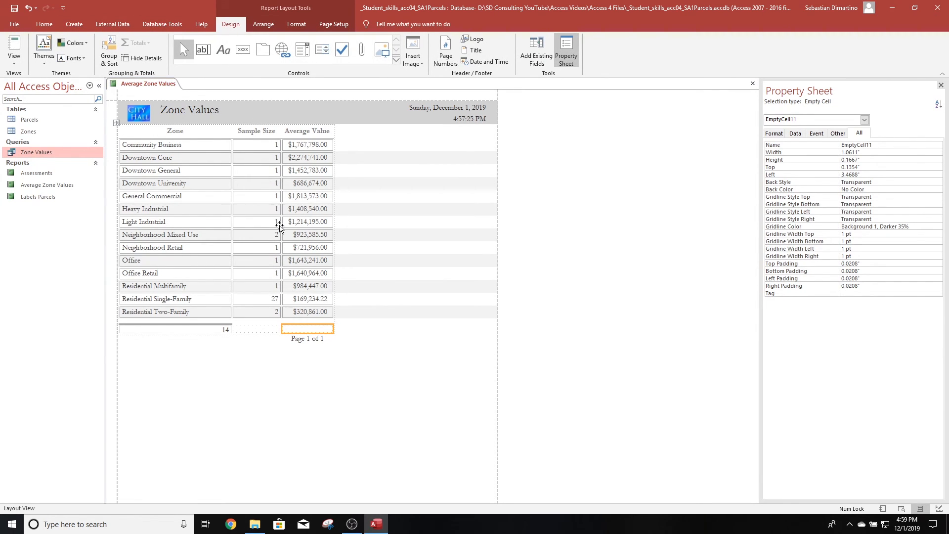
{"action": "left_click", "coordinate": [305, 300]}
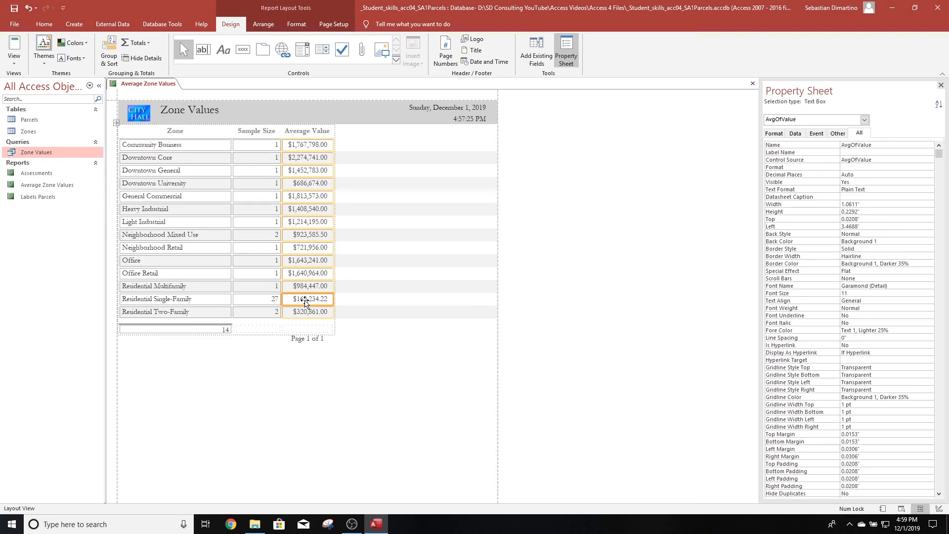
{"action": "left_click", "coordinate": [307, 312]}
{"action": "left_click", "coordinate": [150, 43]}
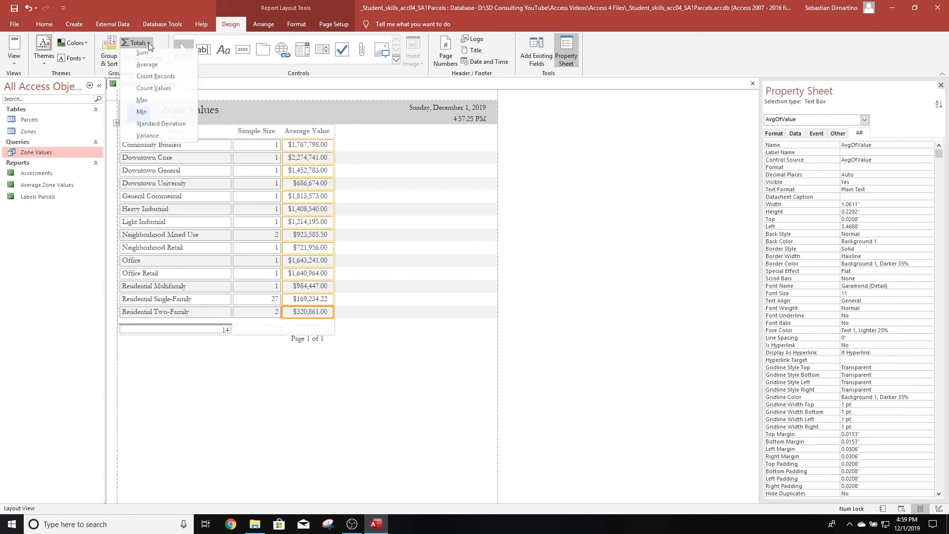
{"action": "left_click", "coordinate": [155, 67]}
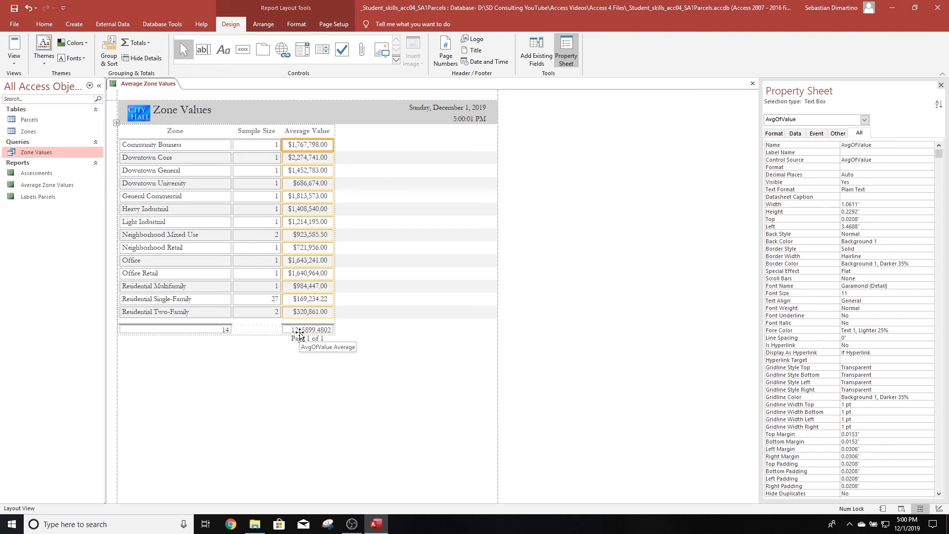
Step: Format the average total beneath the Average Value column as Currency and increase its height to about 0.23"
{"action": "left_click", "coordinate": [316, 330]}
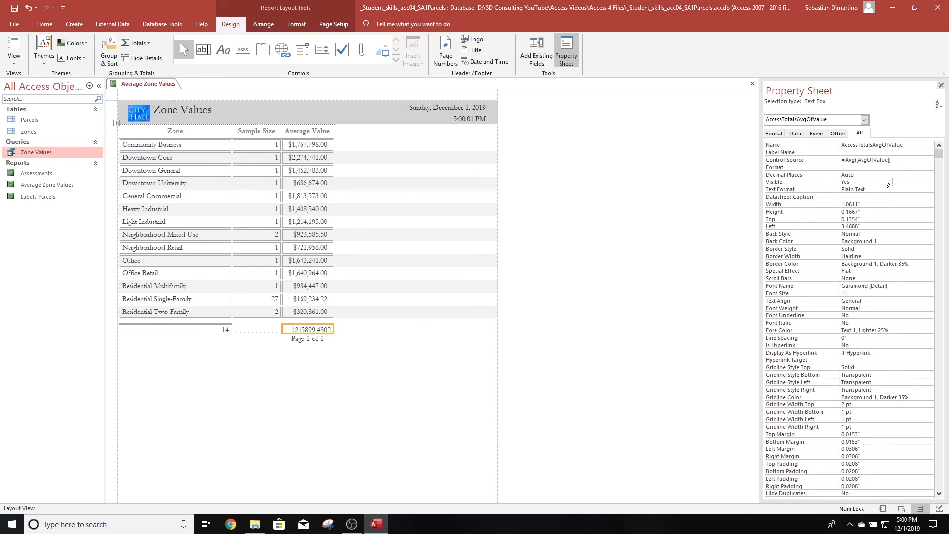
{"action": "left_click", "coordinate": [857, 167]}
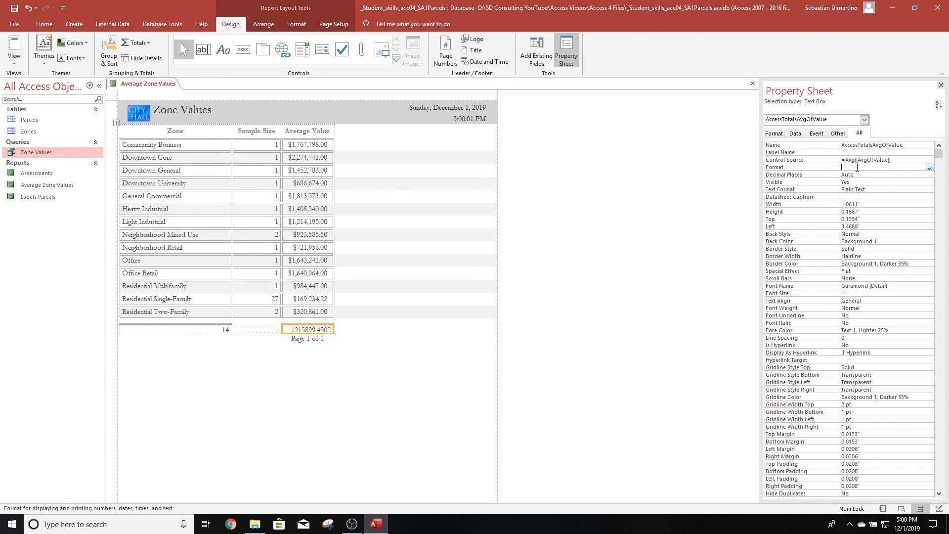
{"action": "left_click", "coordinate": [930, 167]}
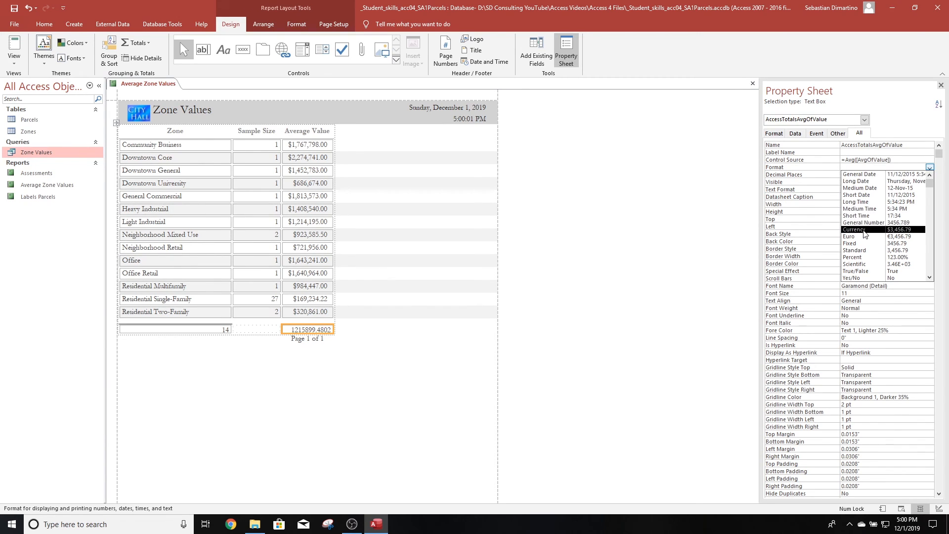
{"action": "left_click", "coordinate": [861, 231]}
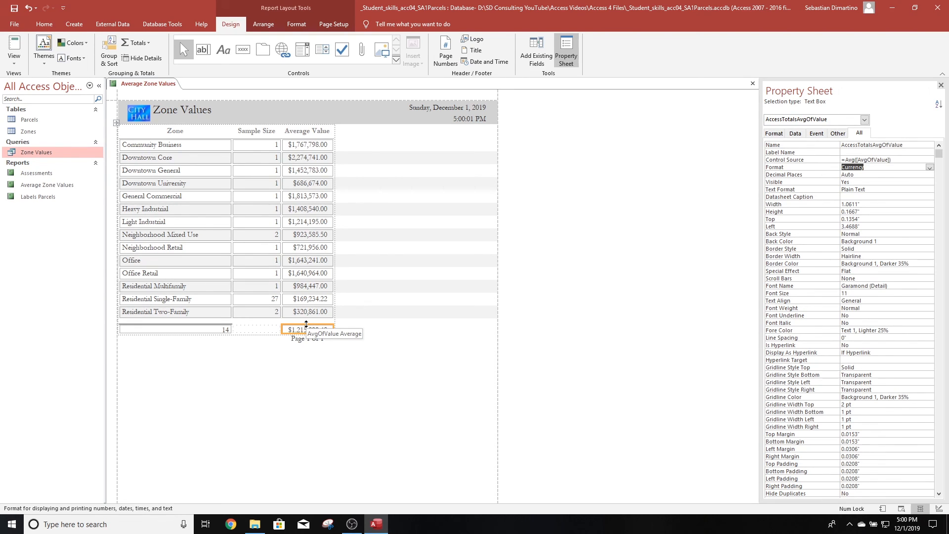
{"action": "left_click_drag", "start_coordinate": [306, 324], "coordinate": [306, 328]}
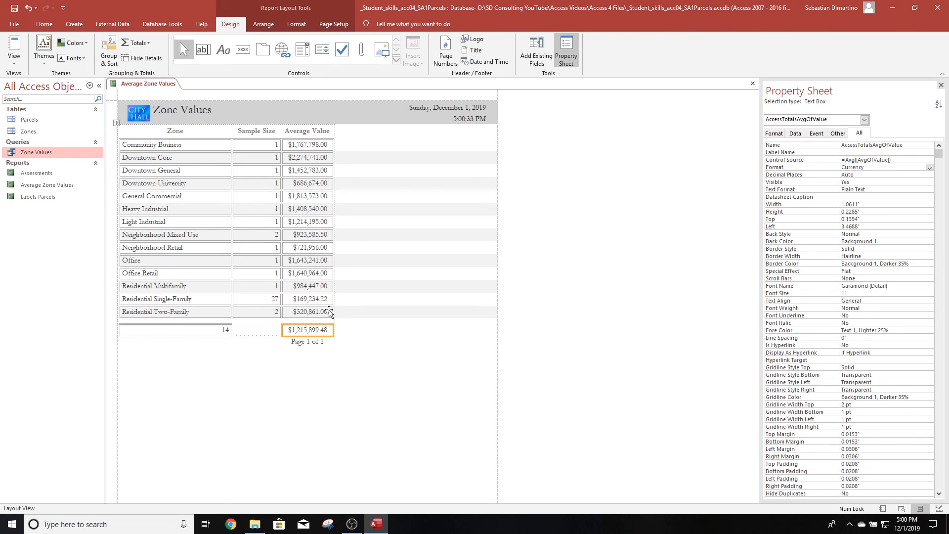
Step: Close the Average Zone Values report and exit Access
{"action": "left_click", "coordinate": [753, 83]}
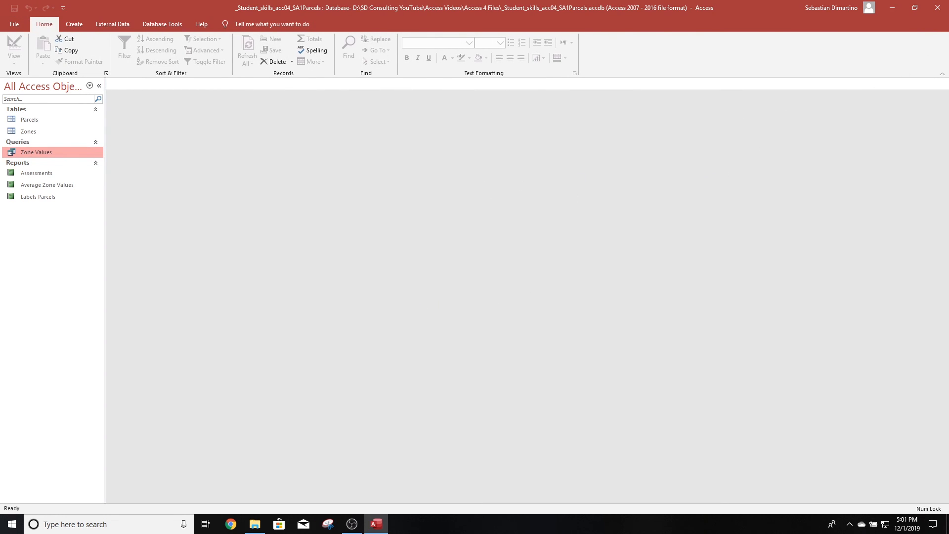
{"action": "left_click", "coordinate": [938, 8]}
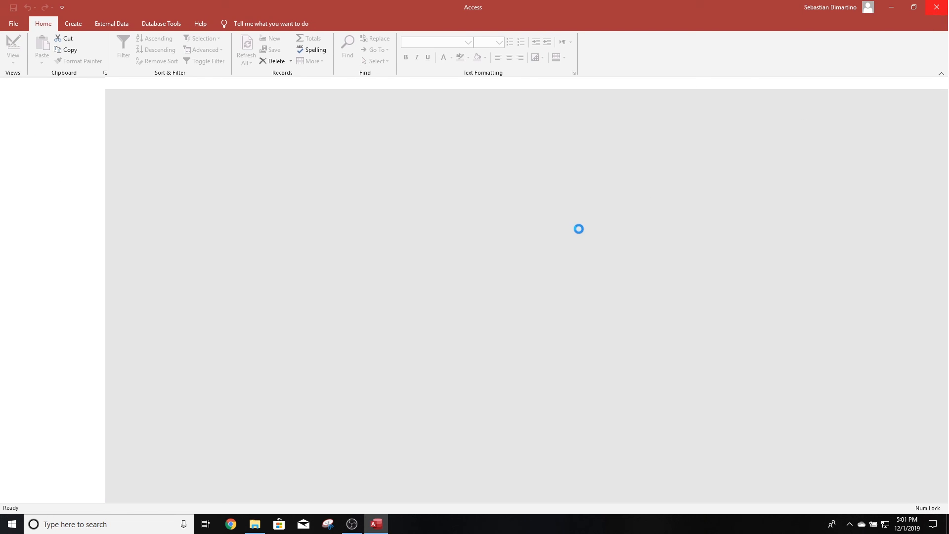